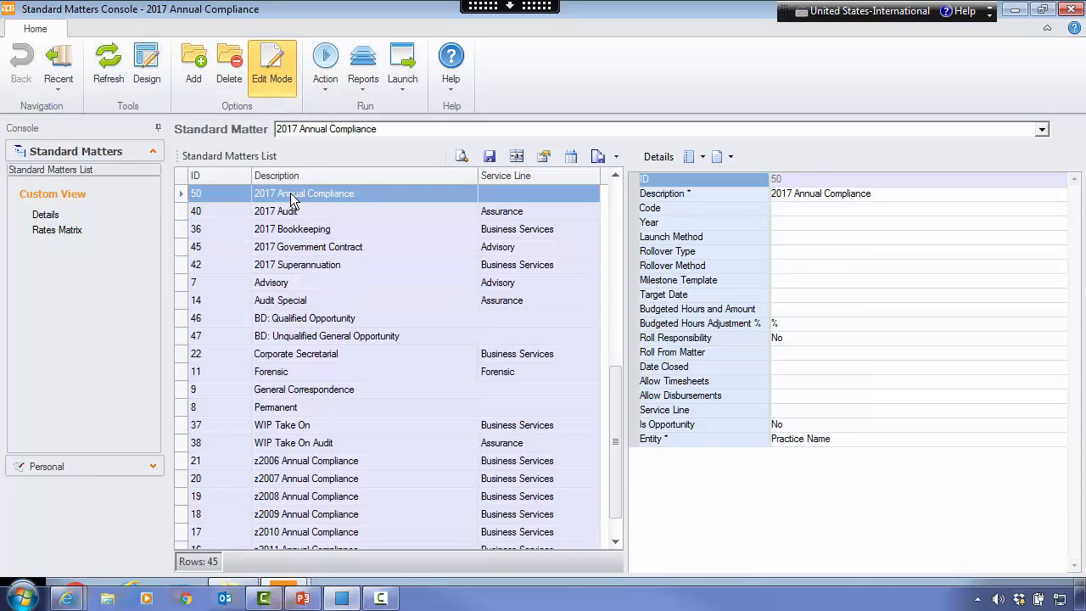
# Open the details of the 2017 Annual Compliance standard matter and set its Year to 2017.
pyautogui.click(48, 216)
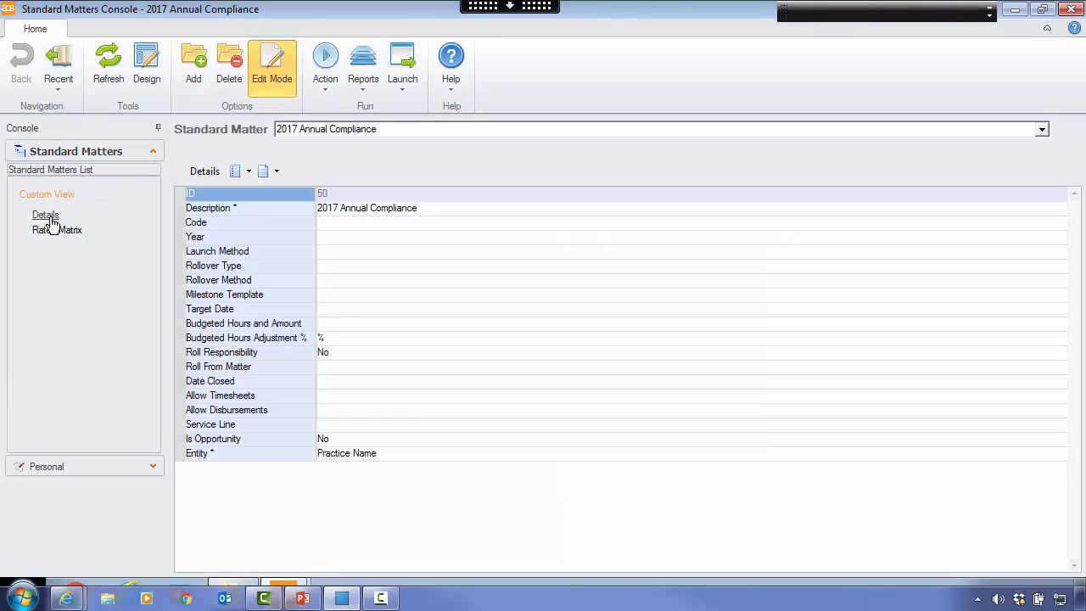
pyautogui.click(321, 223)
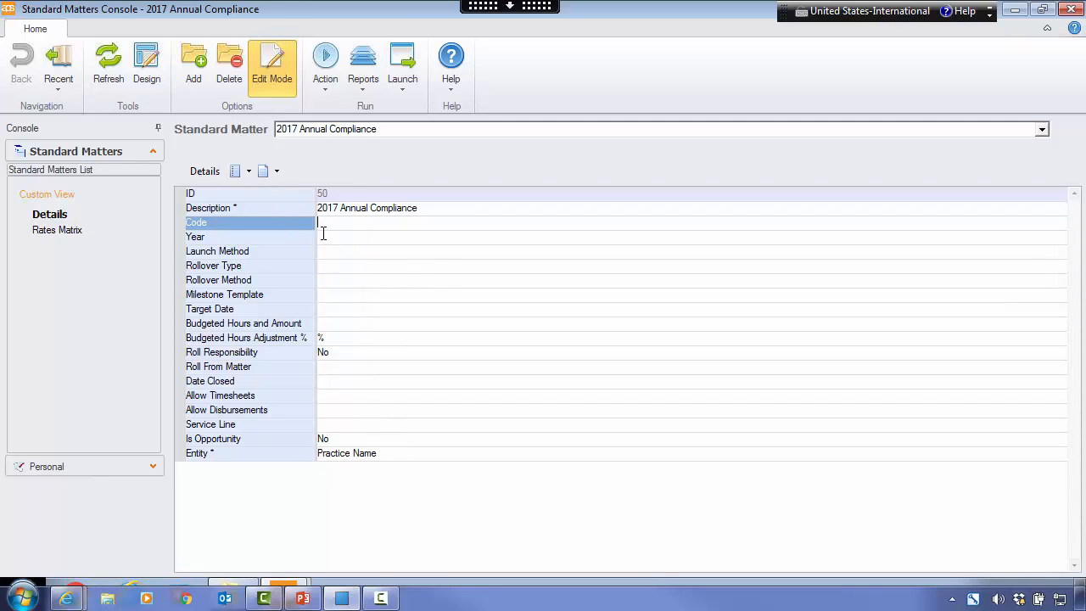
pyautogui.click(297, 201)
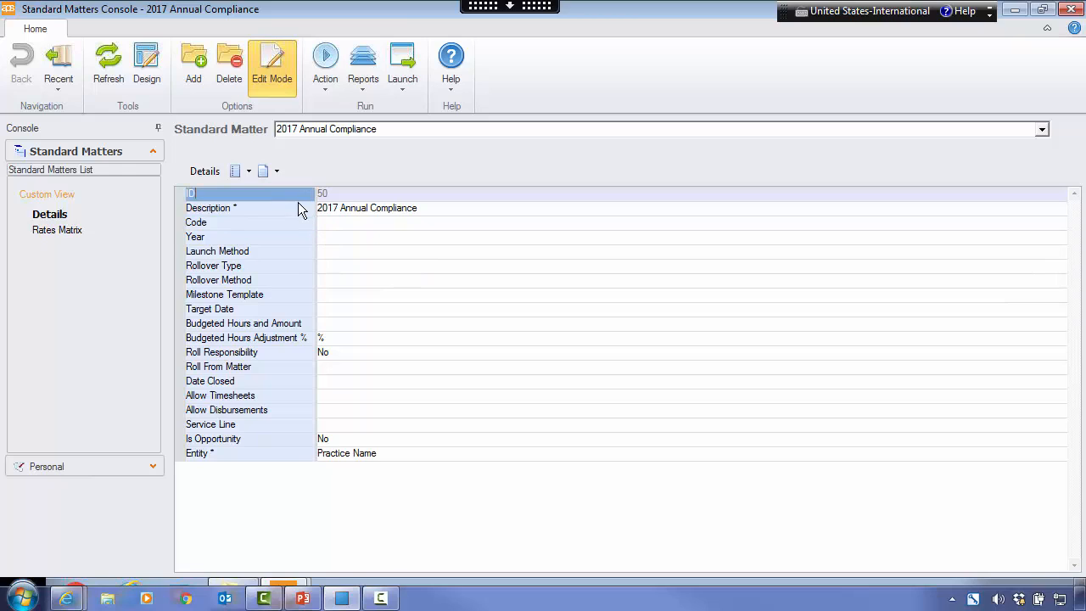
pyautogui.press('Down')
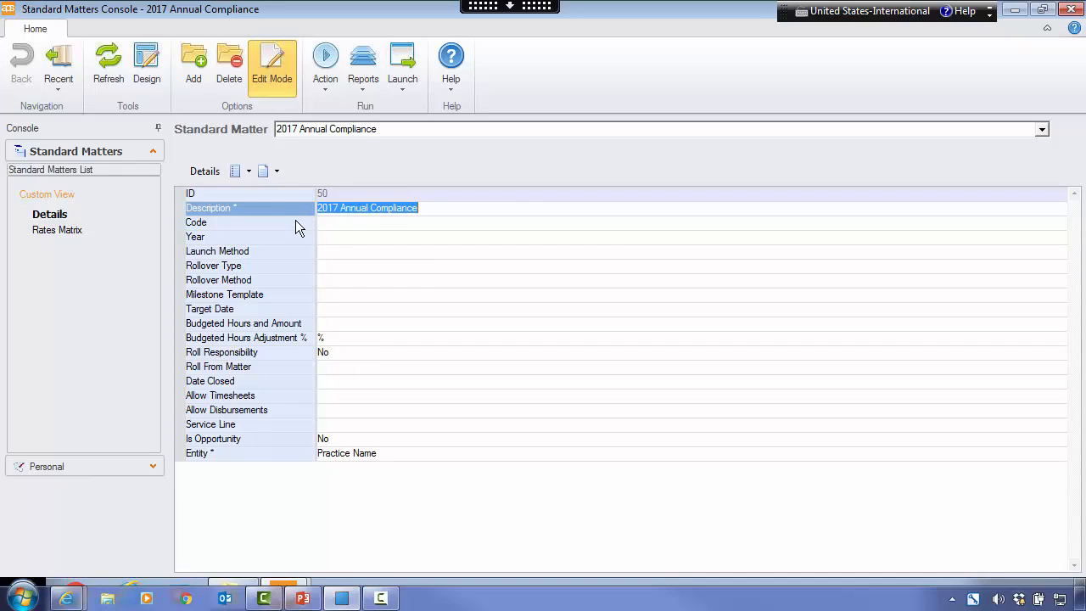
pyautogui.click(296, 223)
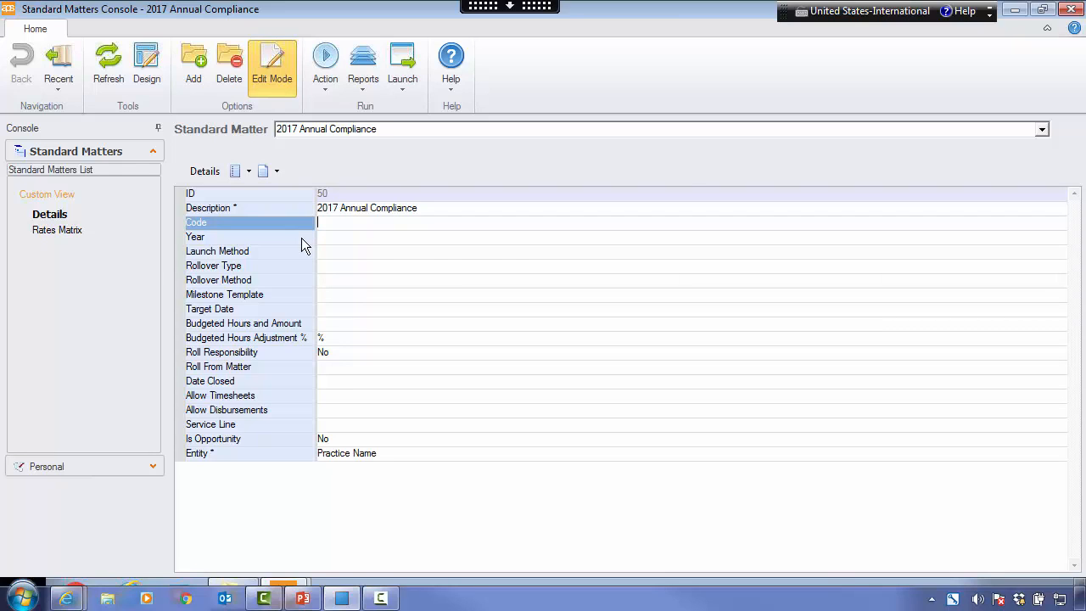
pyautogui.click(301, 239)
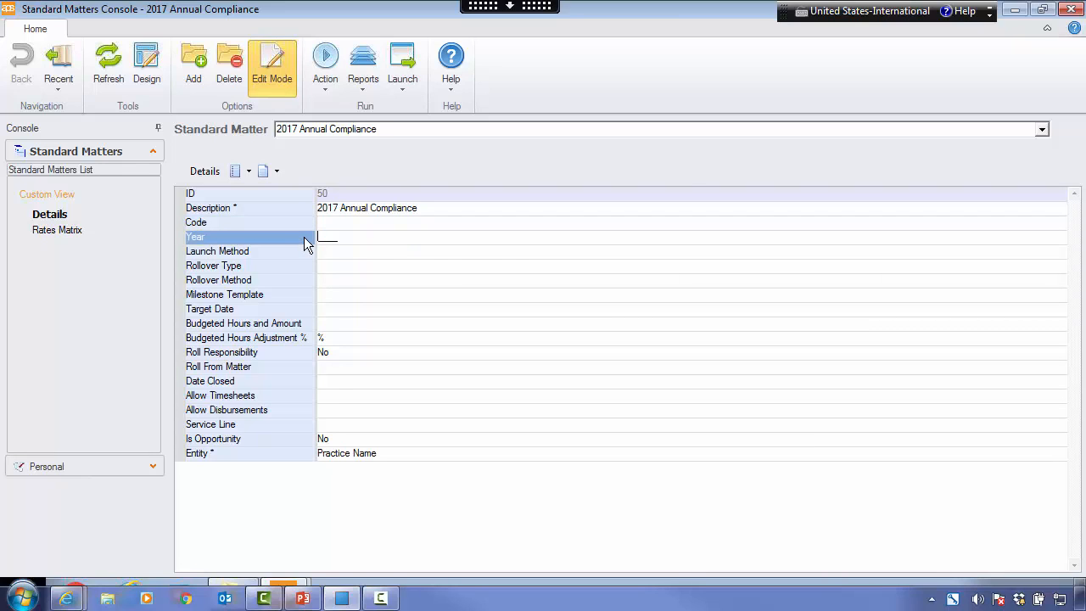
pyautogui.write('2017')
pyautogui.click(321, 252)
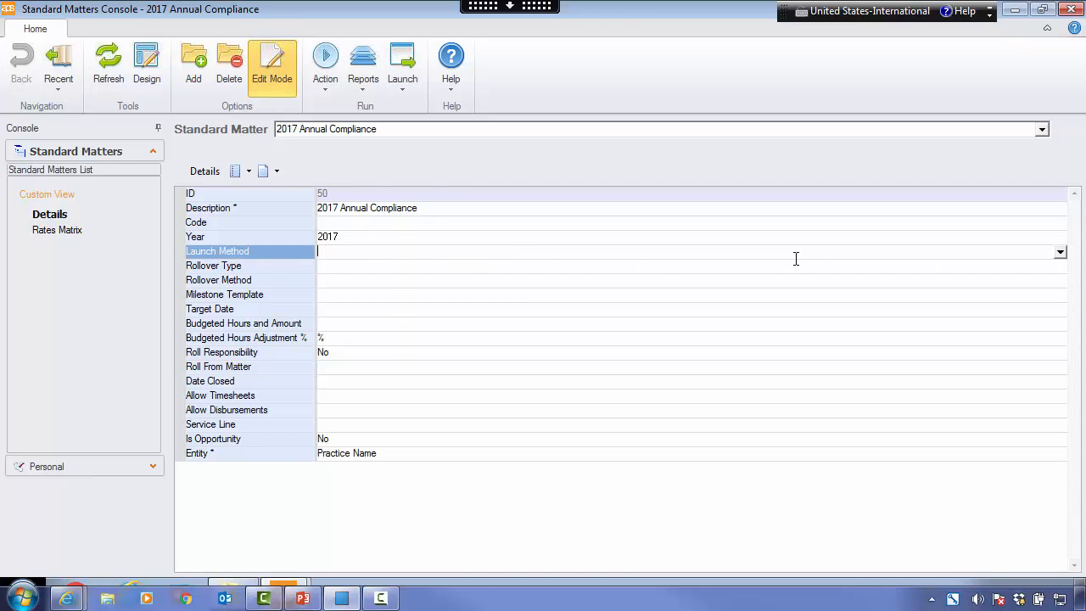
pyautogui.click(1059, 252)
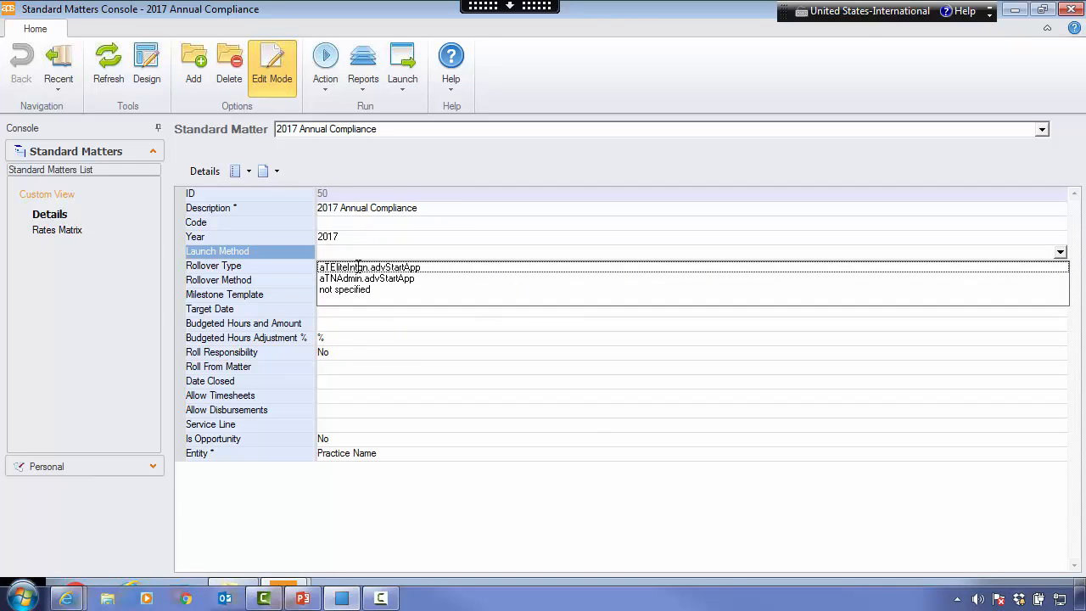
pyautogui.click(430, 266)
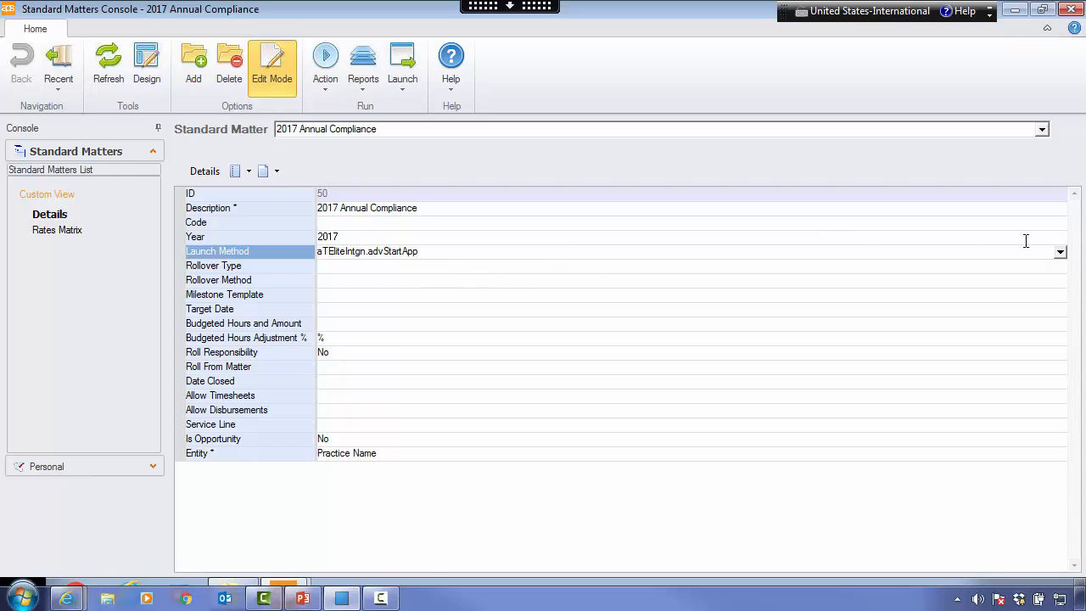
pyautogui.click(1060, 252)
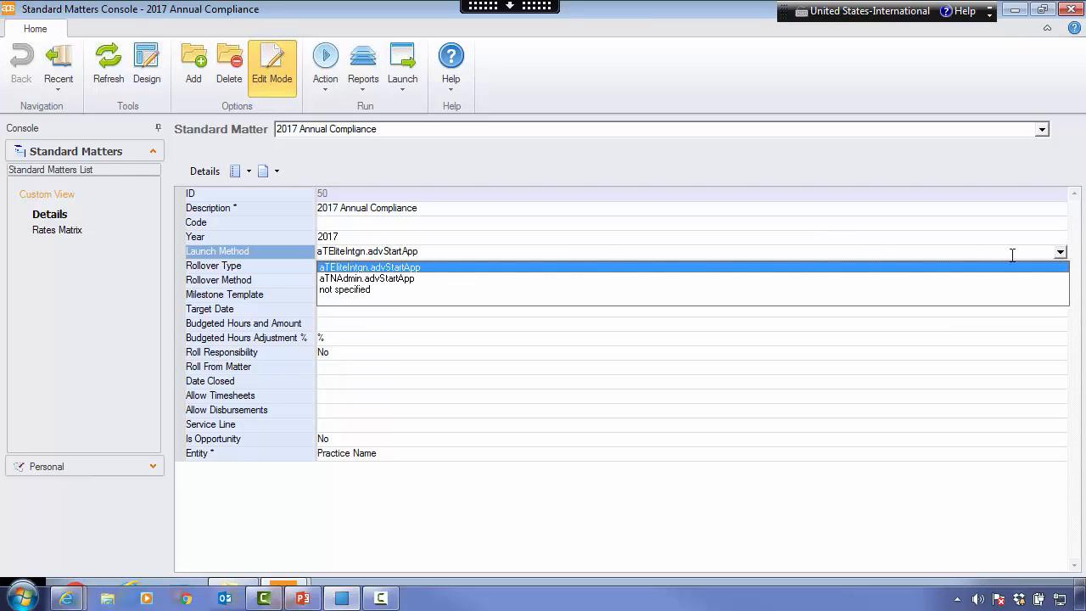
pyautogui.click(396, 278)
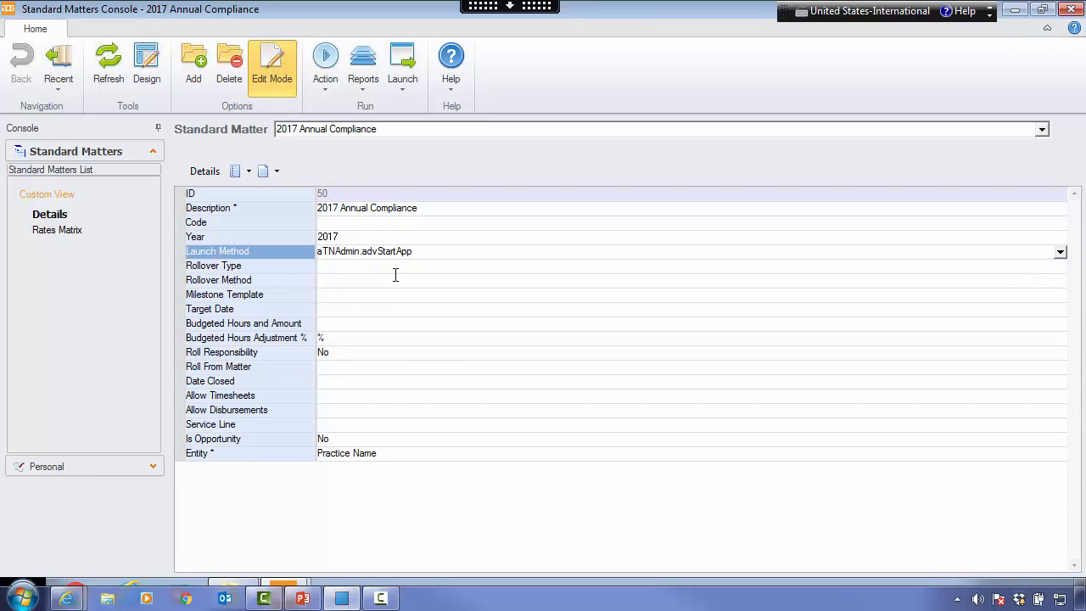
pyautogui.rightClick(295, 252)
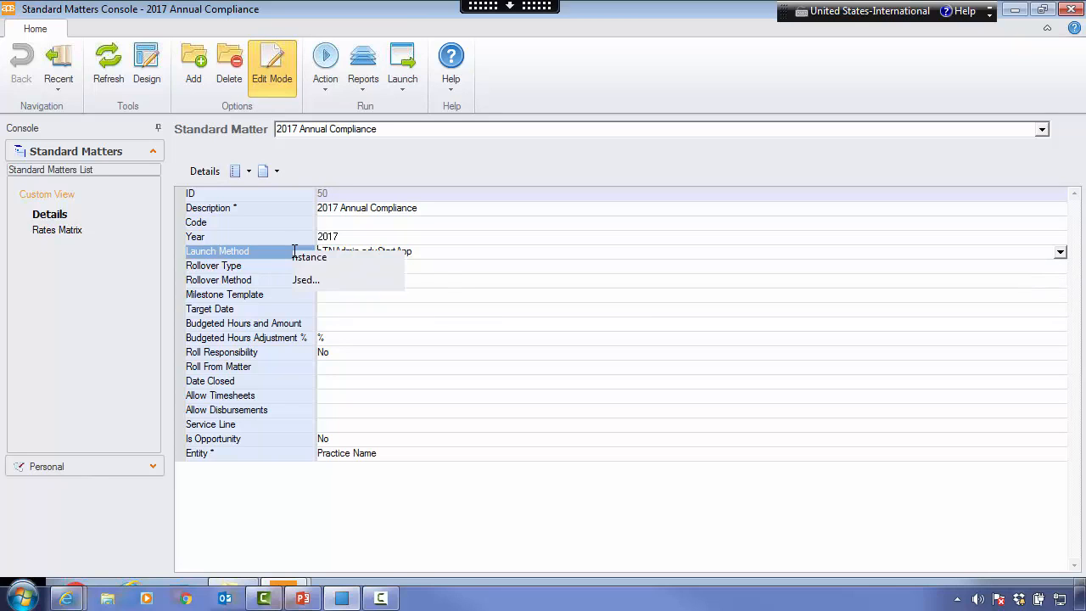
pyautogui.click(357, 280)
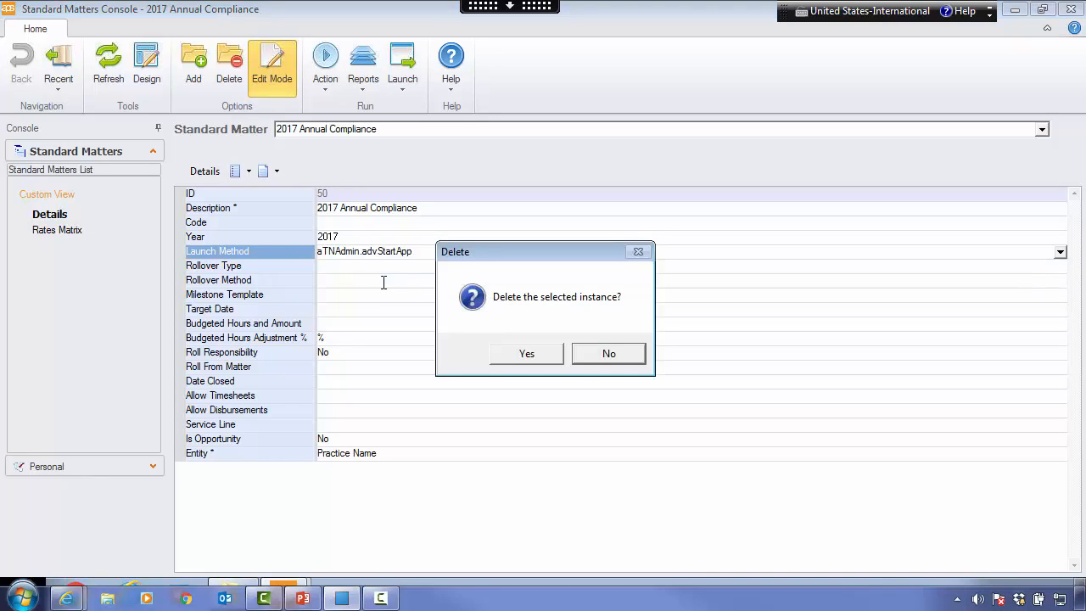
pyautogui.click(525, 352)
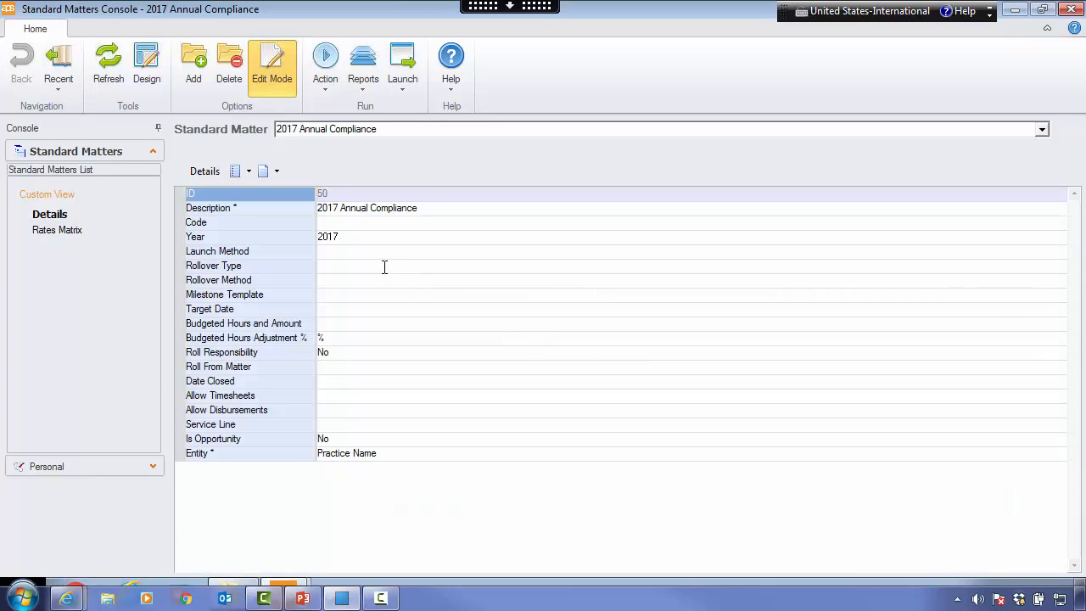
# Set the Launch Method to aTEliteIntgn.advStartApp.
pyautogui.click(392, 251)
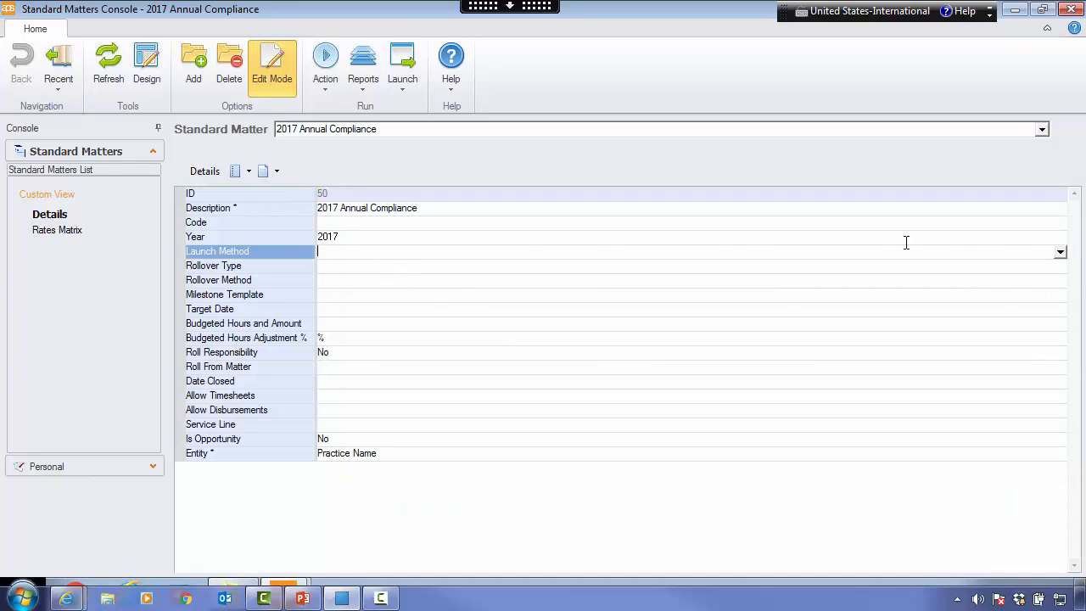
pyautogui.click(1060, 252)
pyautogui.click(410, 268)
# Try atnAdmin.advRollTax as the Rollover Type and bring up the option for editing its list.
pyautogui.click(415, 269)
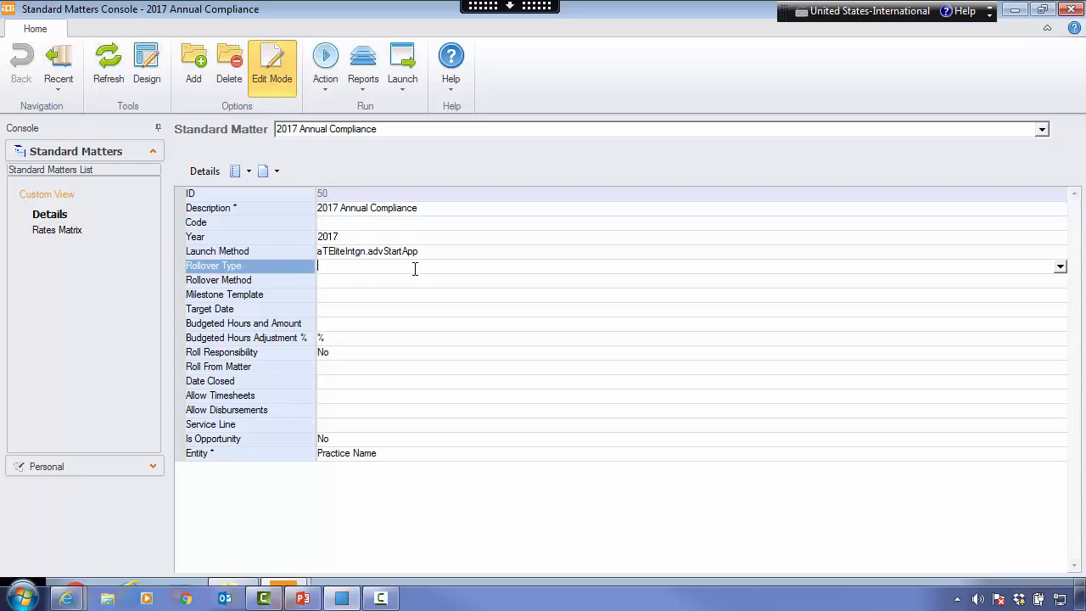
pyautogui.click(1060, 266)
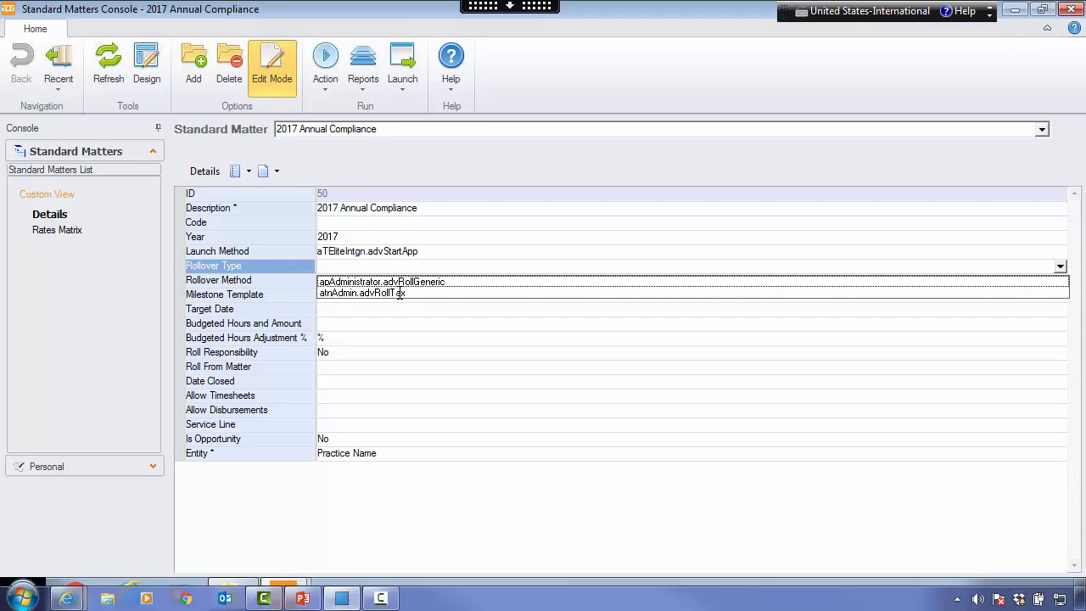
pyautogui.click(404, 293)
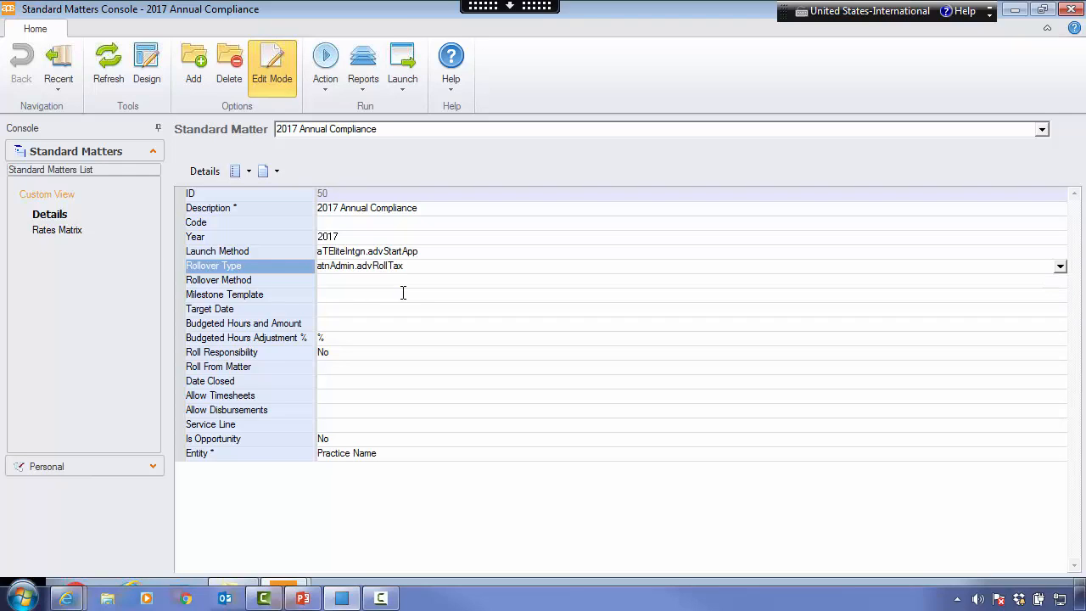
pyautogui.rightClick(302, 267)
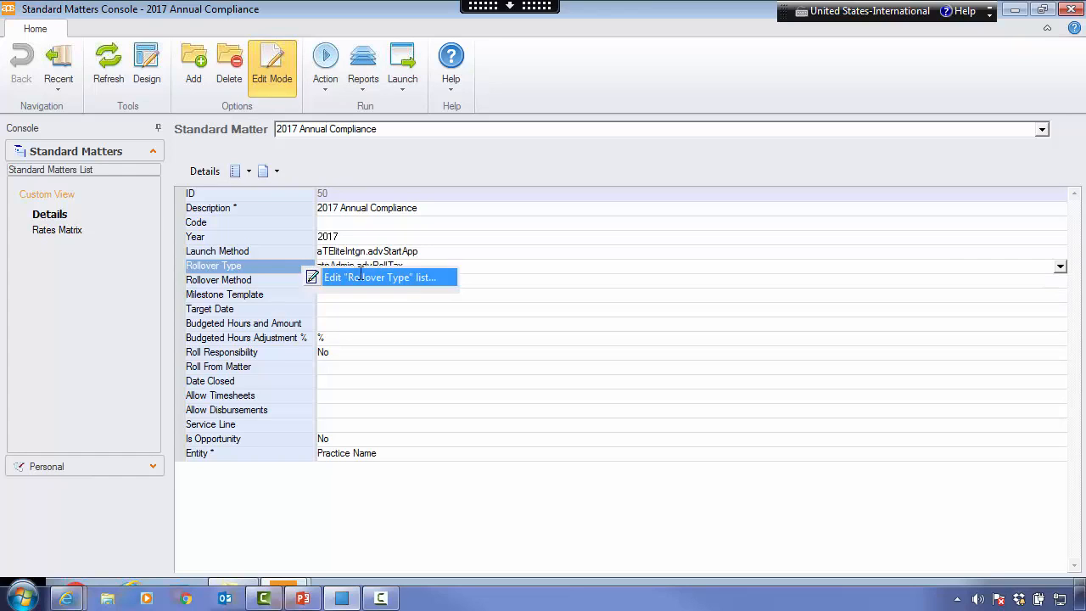
pyautogui.click(264, 285)
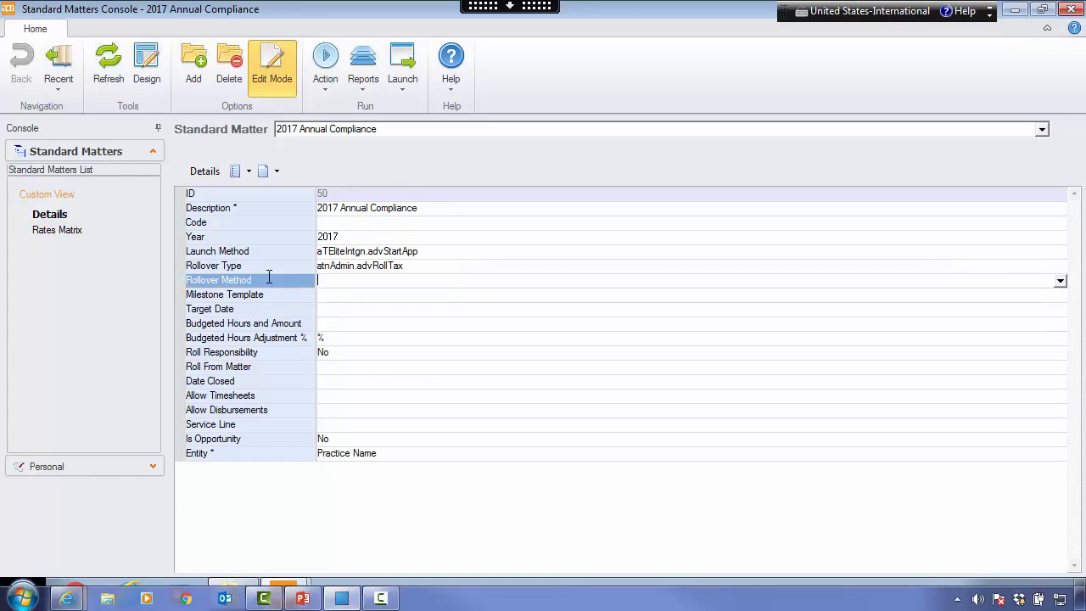
# Set the Rollover Type to apAdministrator.advRollGeneric.
pyautogui.click(291, 267)
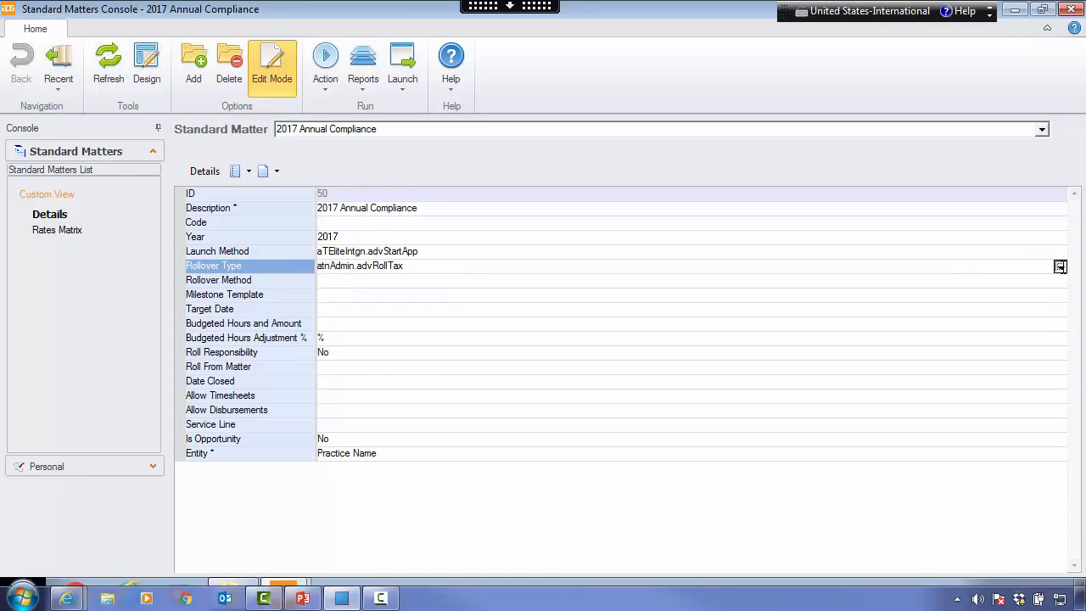
pyautogui.click(1060, 265)
pyautogui.click(404, 281)
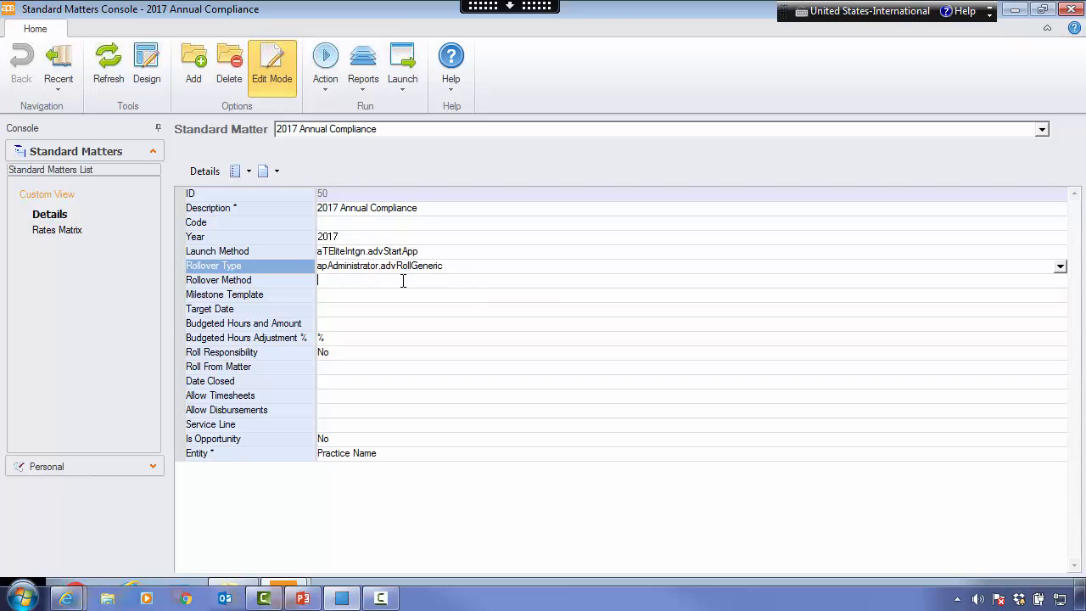
# Try Roll Prior Year Milestones as the Rollover Method.
pyautogui.click(404, 281)
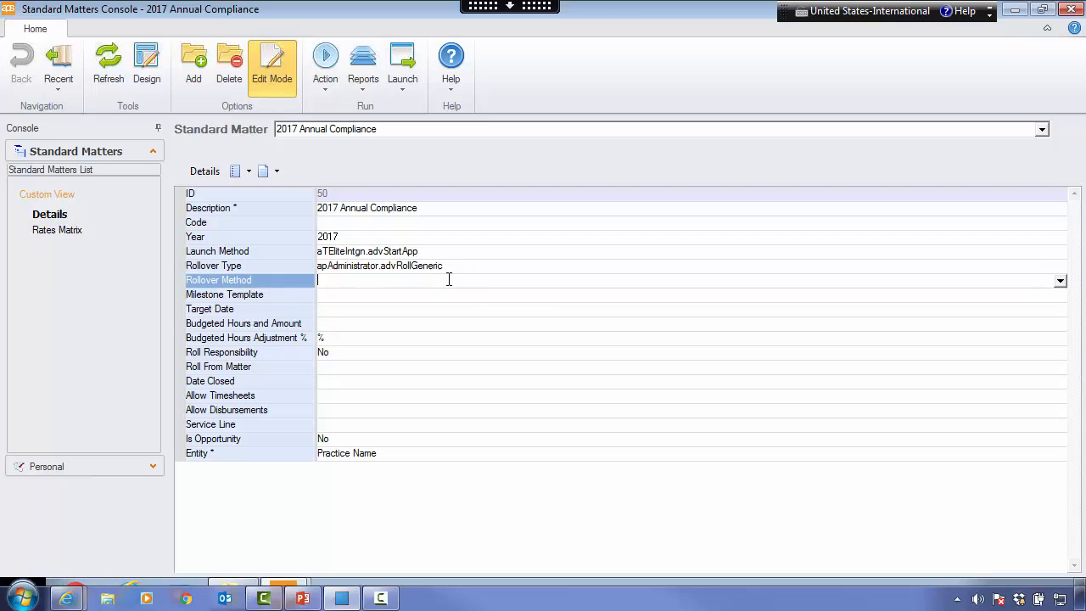
pyautogui.click(1060, 279)
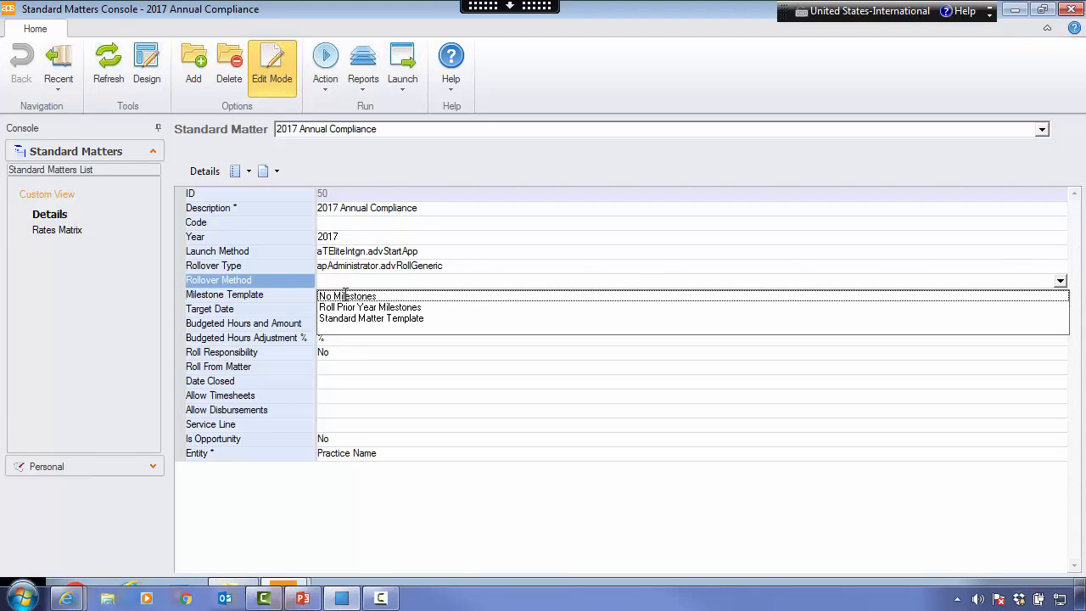
pyautogui.click(417, 307)
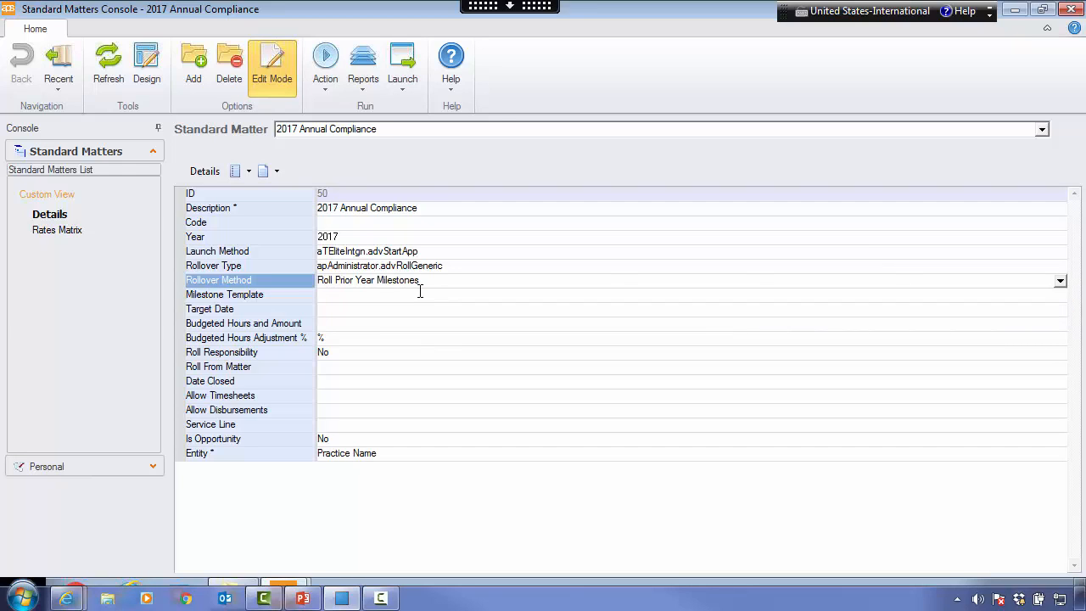
# Review the available choices for Budgeted Hours and Amount and the Budgeted Hours Adjustment % field.
pyautogui.click(197, 325)
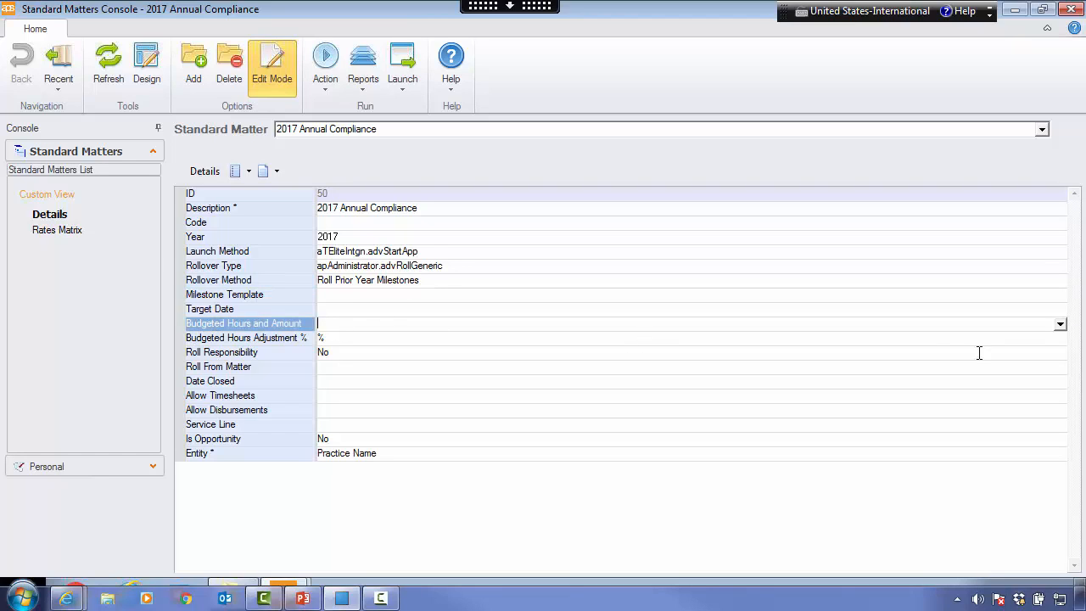
pyautogui.click(1061, 324)
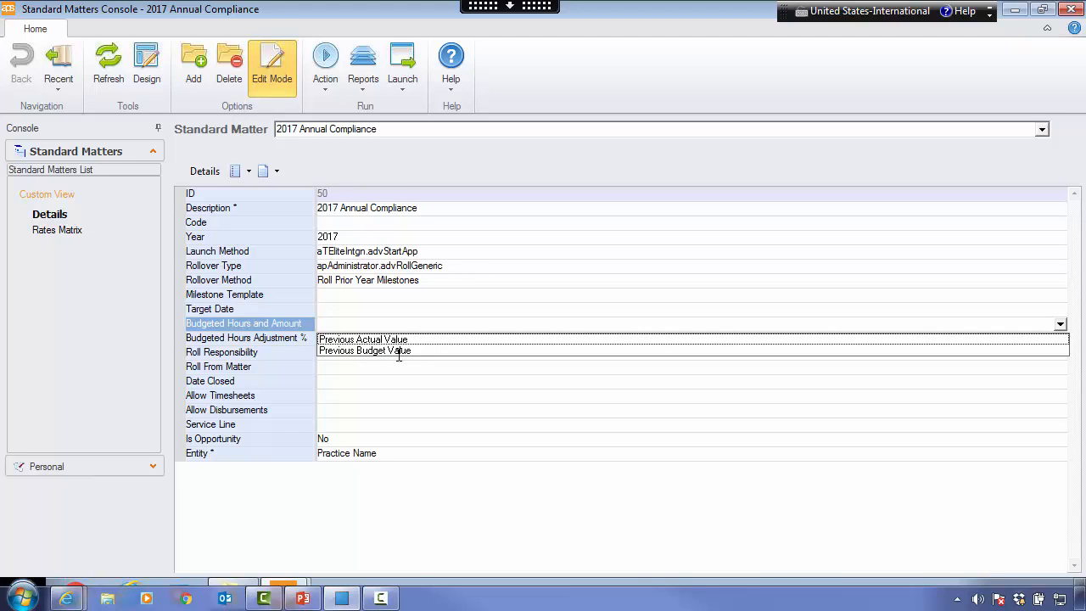
pyautogui.click(271, 338)
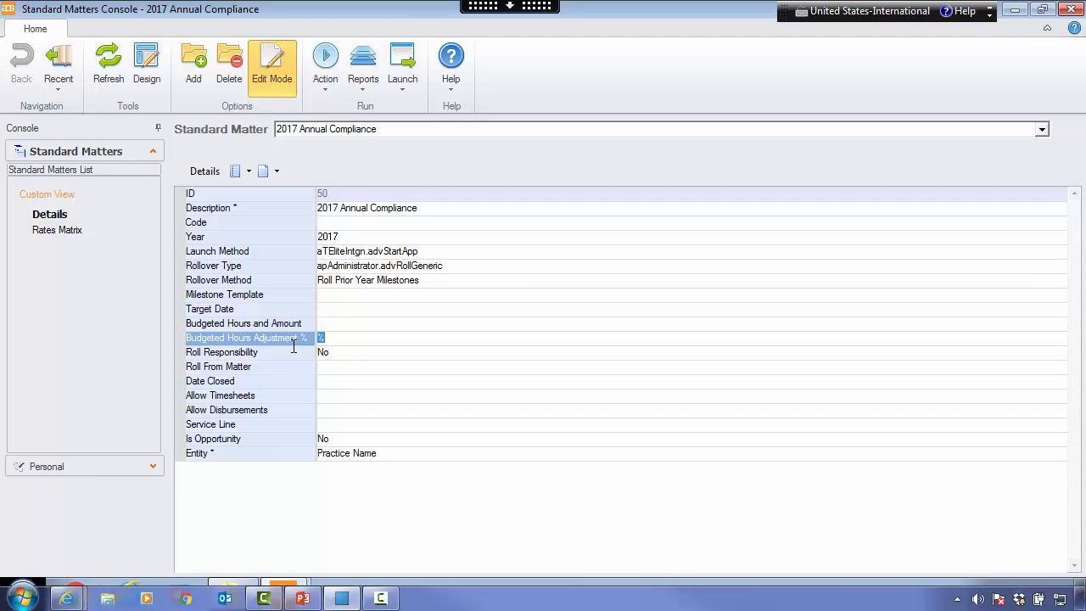
# Set the Rollover Method to Standard Matter Template and the Milestone Template to Annual Compliance.
pyautogui.click(283, 280)
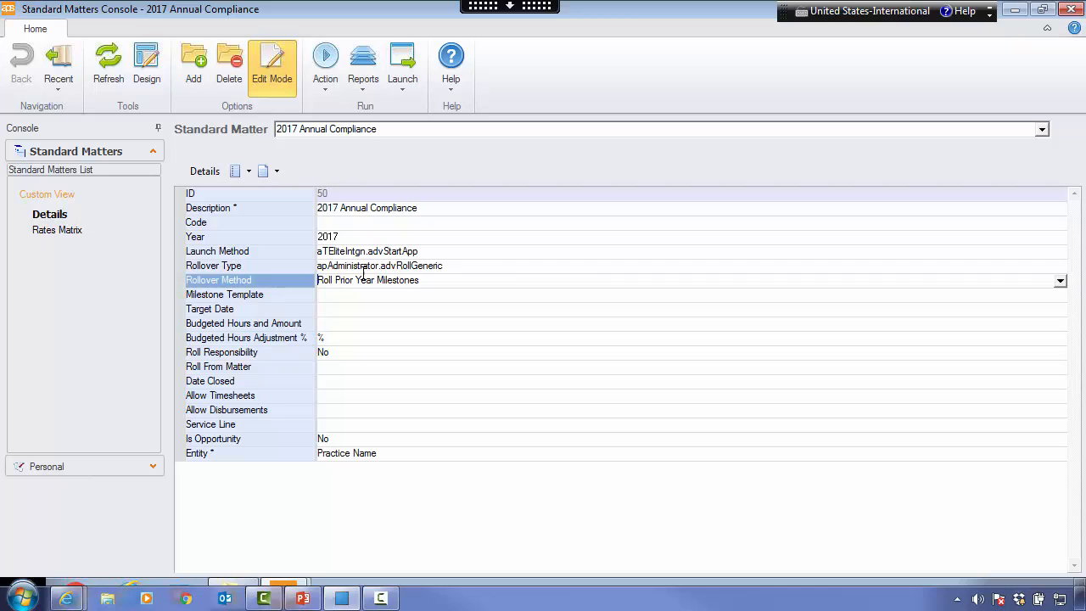
pyautogui.click(1059, 281)
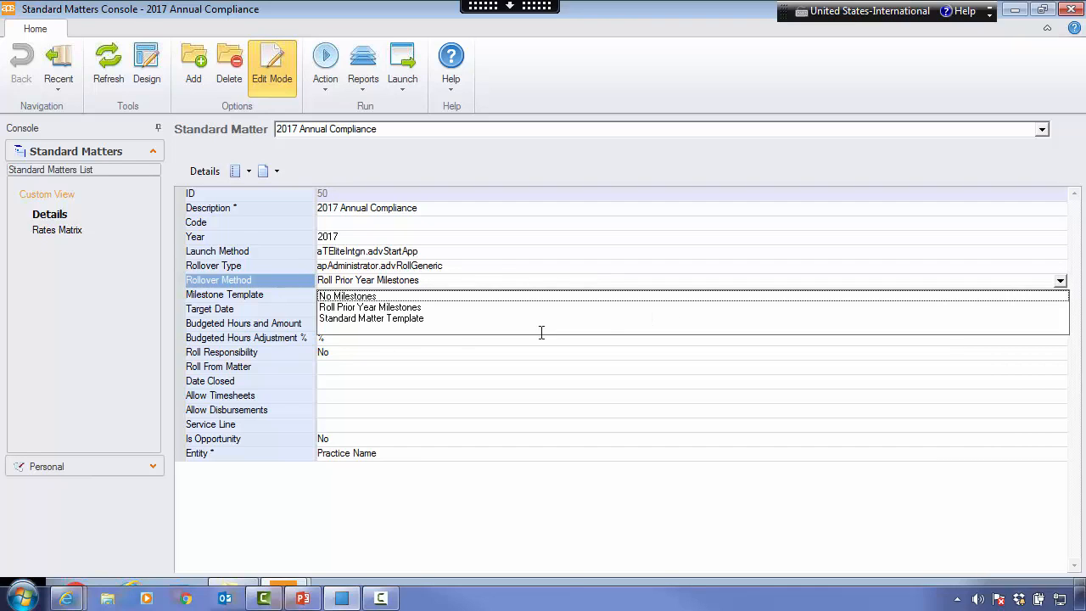
pyautogui.click(361, 317)
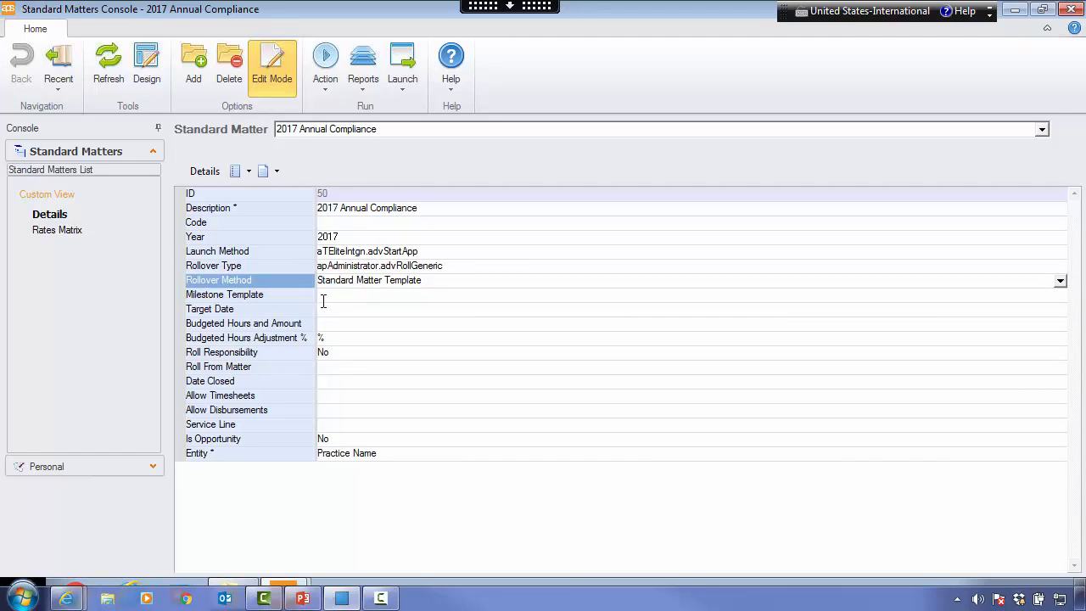
pyautogui.click(325, 297)
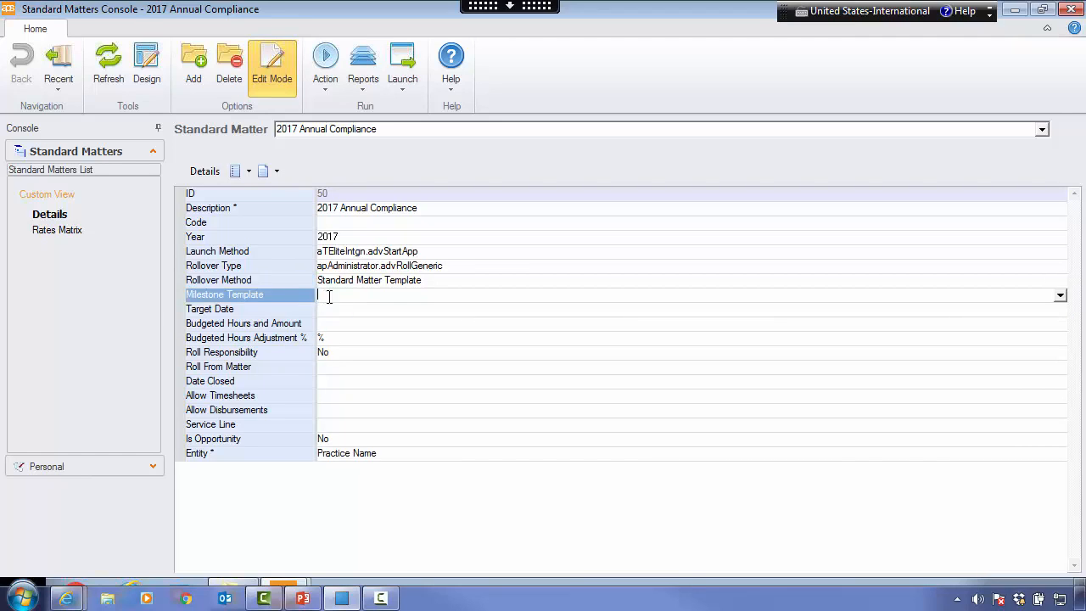
pyautogui.click(1059, 295)
pyautogui.click(380, 322)
# Set the Rollover Method of the 2017 Annual Compliance standard matter to Roll Prior Year Milestones.
pyautogui.click(335, 328)
pyautogui.click(329, 340)
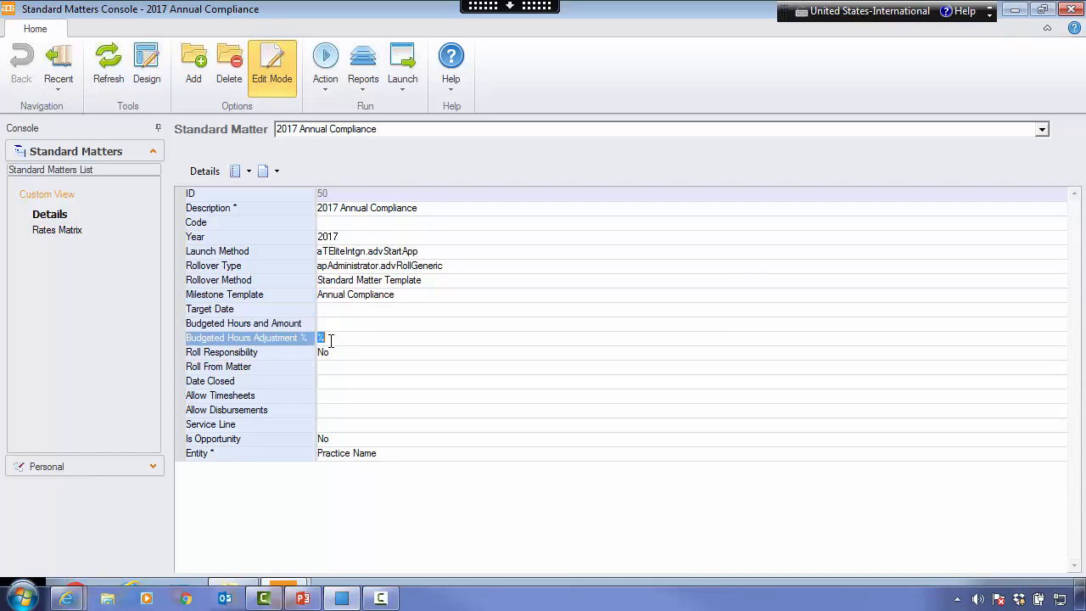
pyautogui.click(327, 329)
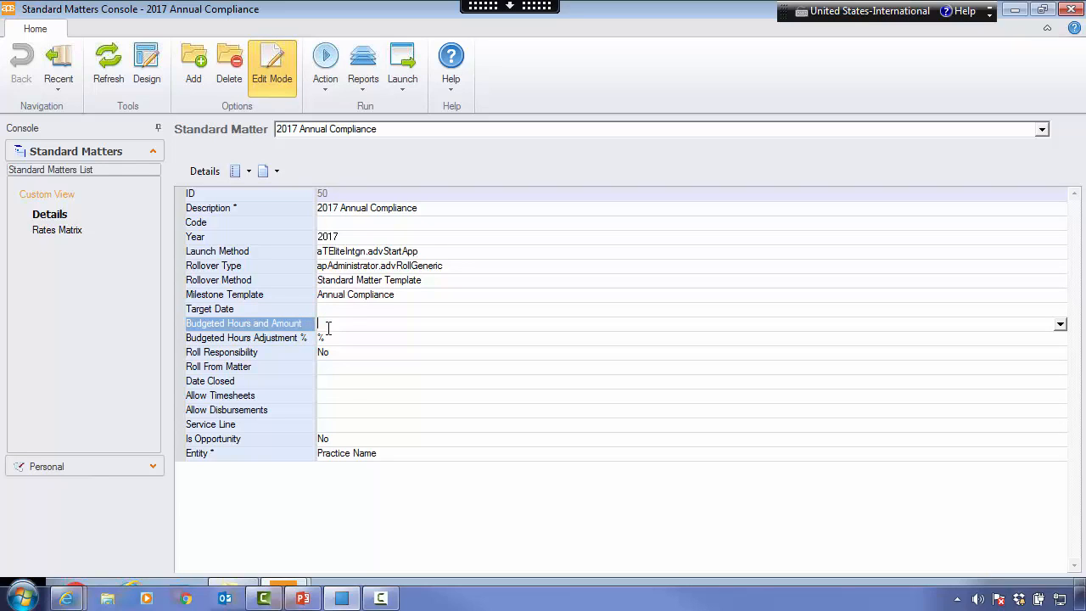
pyautogui.click(454, 279)
pyautogui.click(1060, 280)
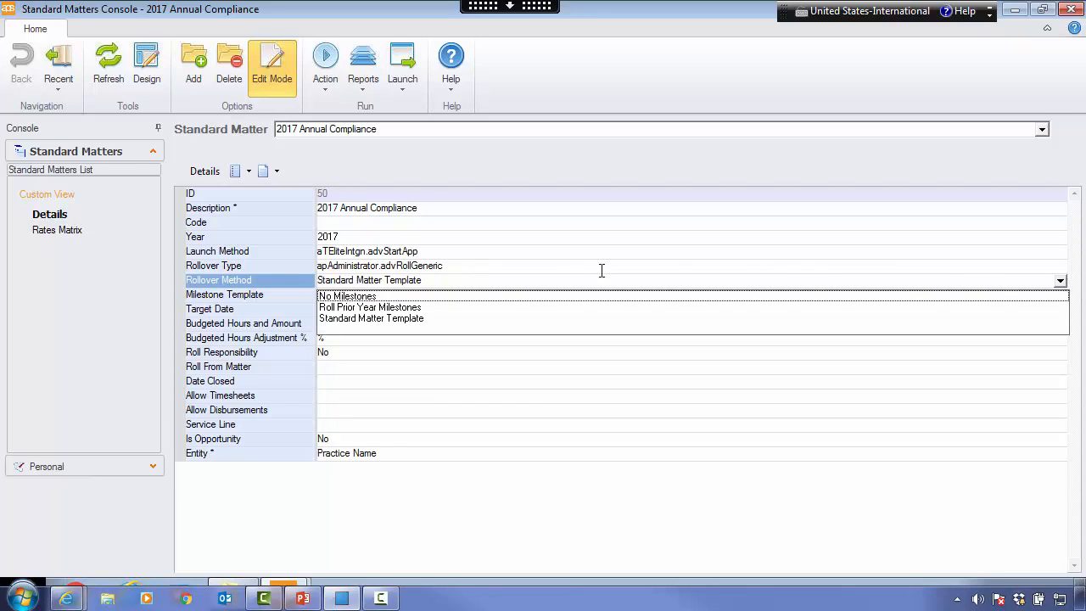
pyautogui.click(395, 307)
pyautogui.click(400, 296)
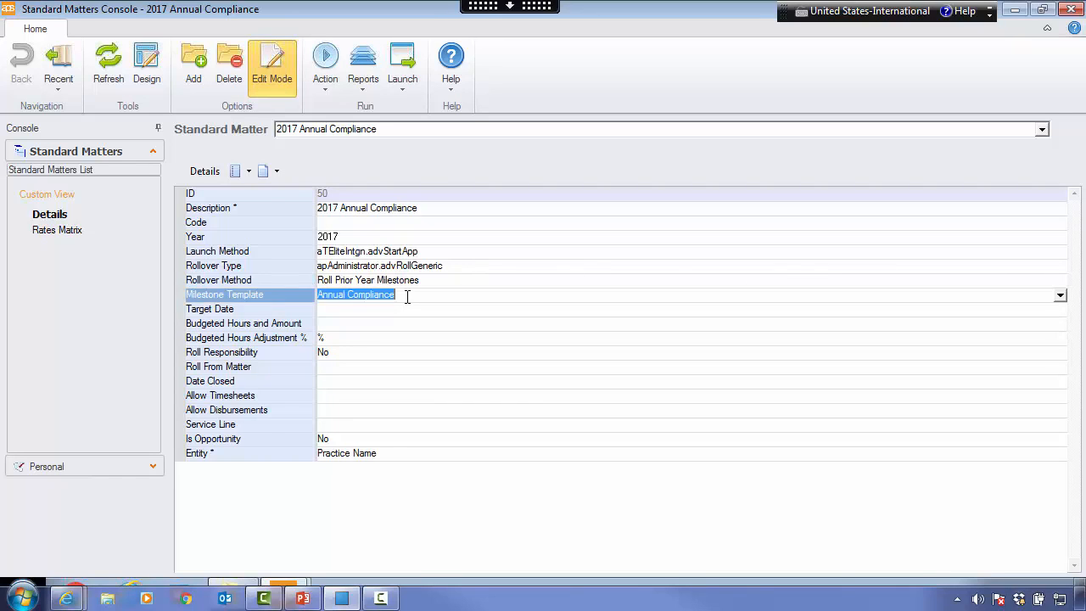
# Set Budgeted Hours and Amount to Previous Budget Value and the Budgeted Hours Adjustment to 10%.
pyautogui.click(397, 310)
pyautogui.click(658, 324)
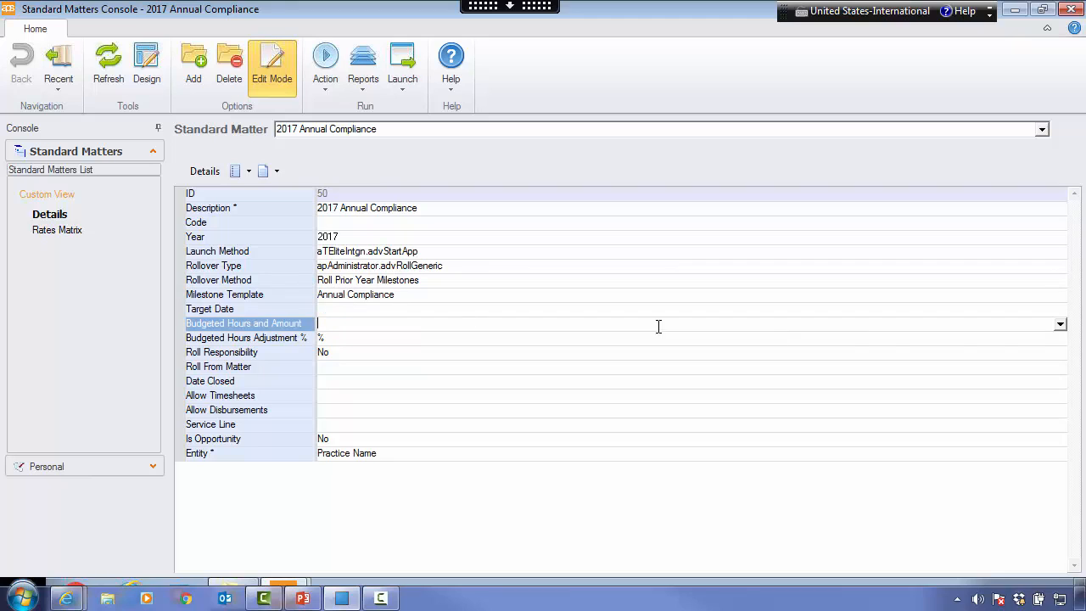
pyautogui.click(1060, 324)
pyautogui.click(403, 348)
pyautogui.click(400, 342)
pyautogui.write('10')
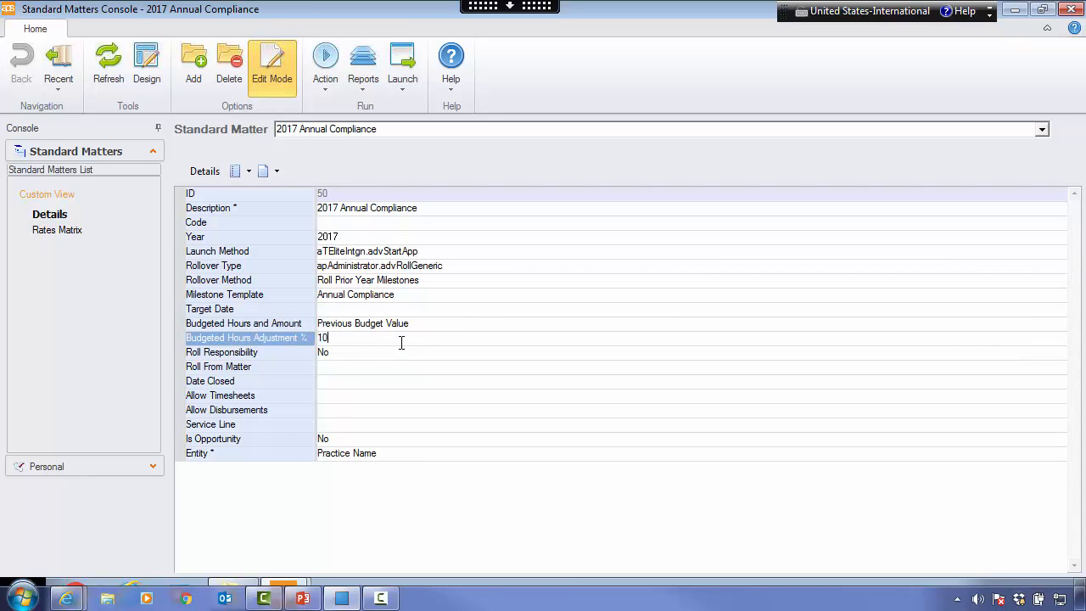
pyautogui.click(342, 356)
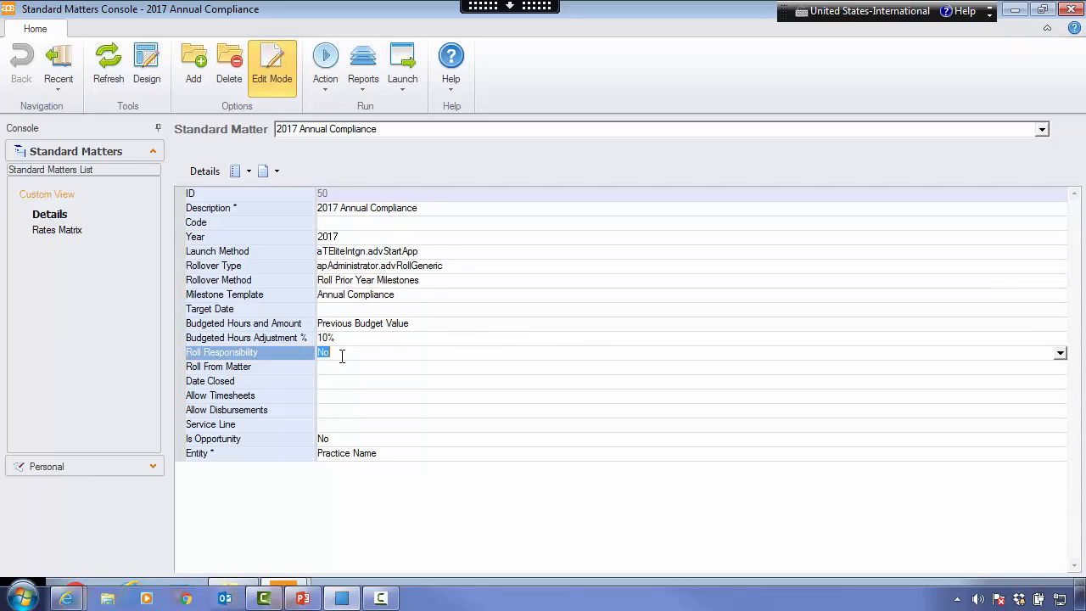
# Set the Target Date to Previous Target Date and Roll From Matter to 2016 Annual Compliance.
pyautogui.click(338, 309)
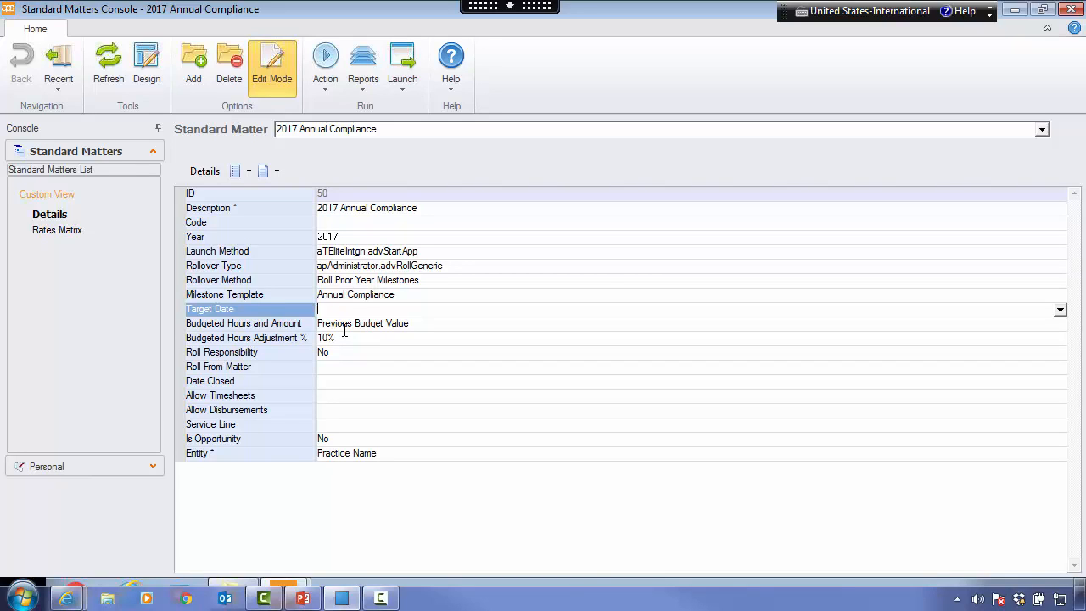
pyautogui.click(1060, 309)
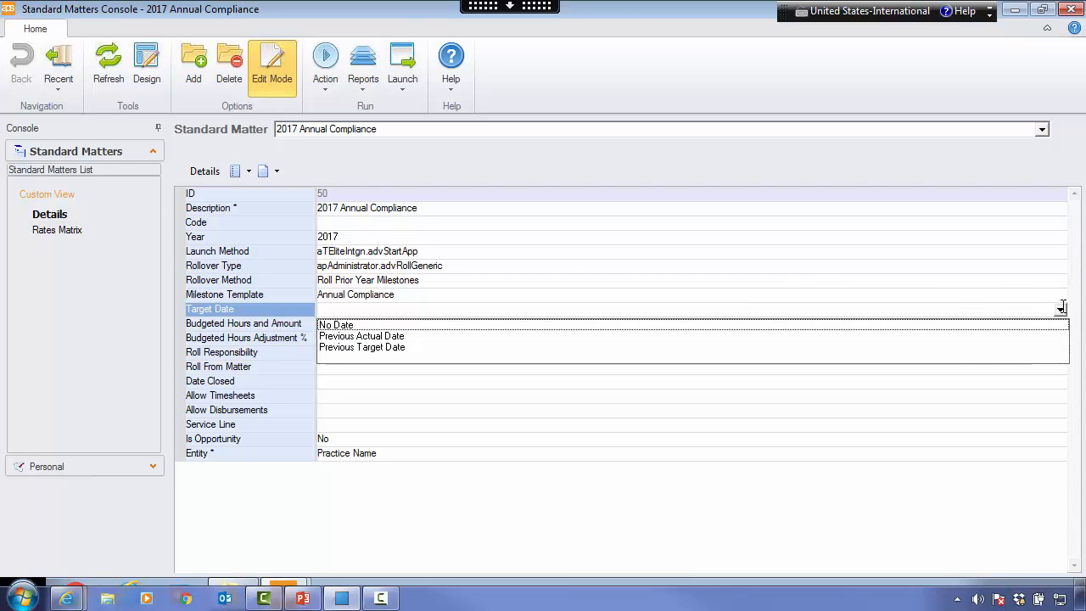
pyautogui.click(398, 348)
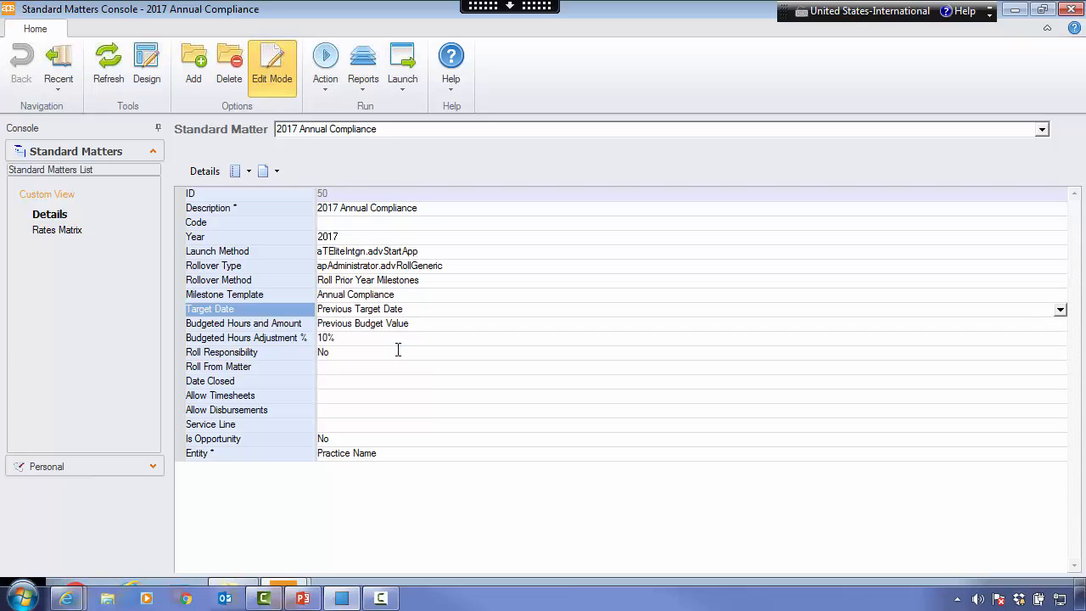
pyautogui.click(397, 368)
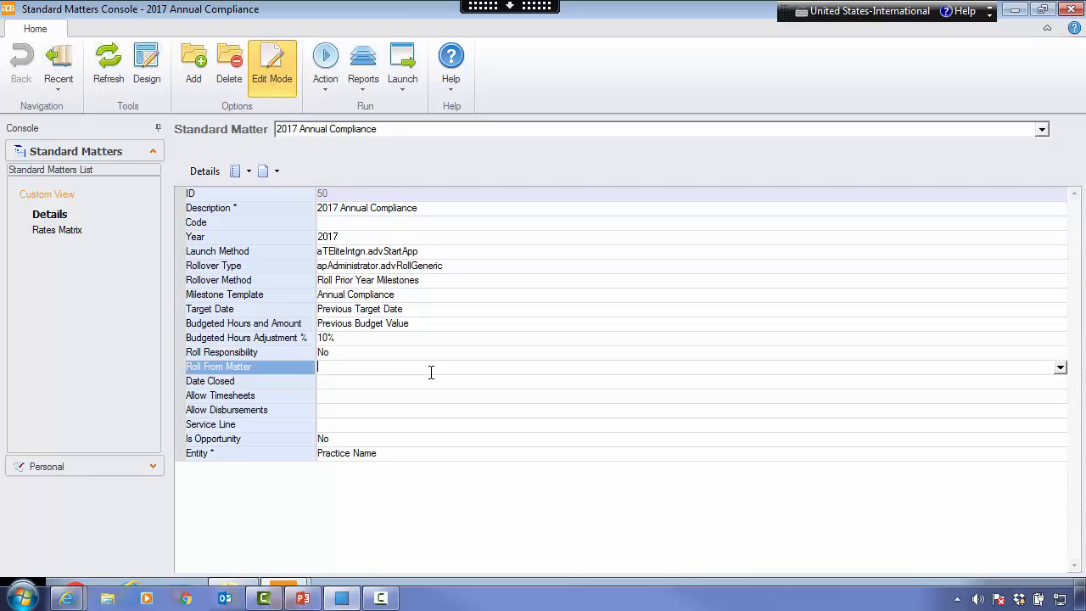
pyautogui.click(1060, 368)
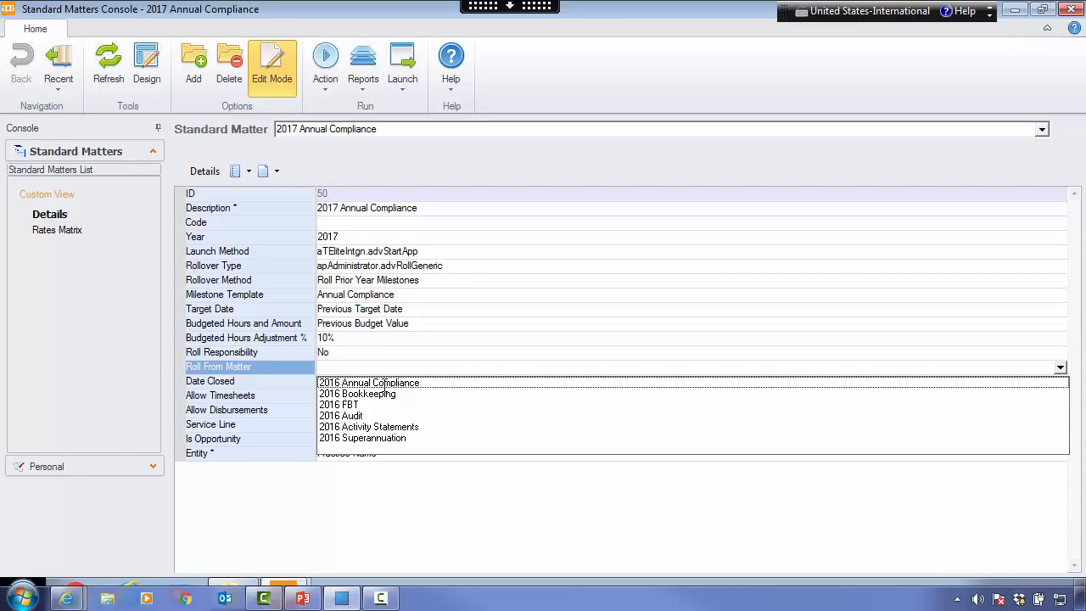
pyautogui.click(365, 383)
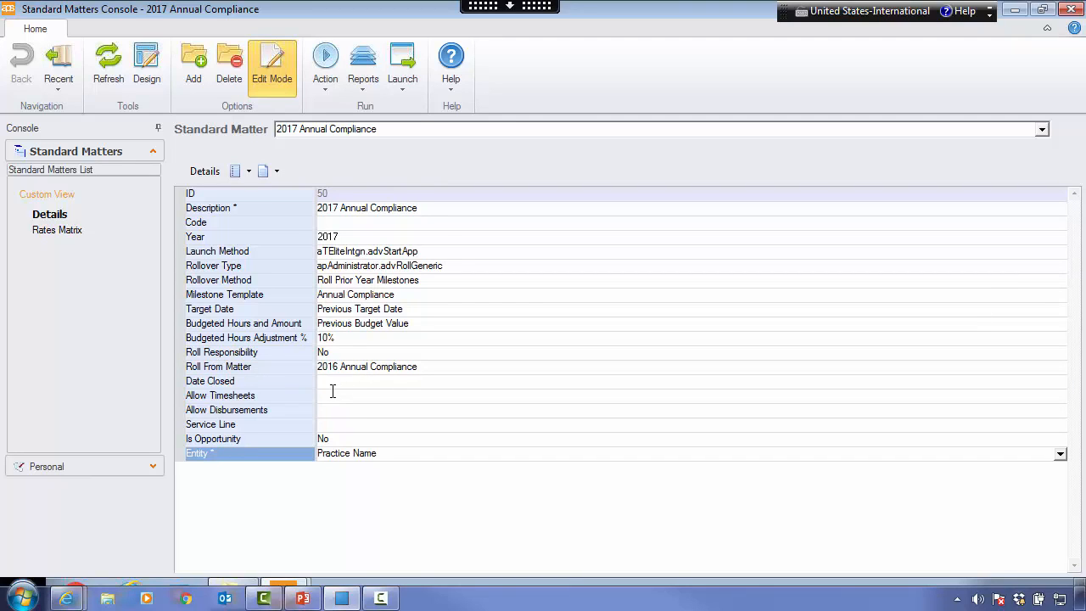
# Set both Allow Timesheets and Allow Disbursements to Yes for the 2017 Annual Compliance standard matter.
pyautogui.click(335, 384)
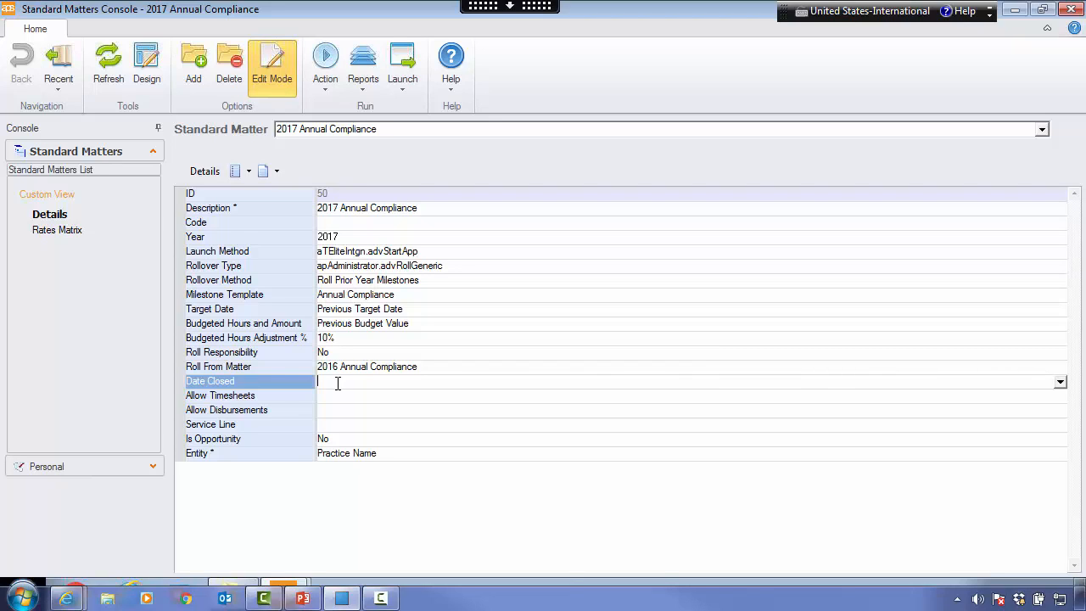
pyautogui.click(364, 395)
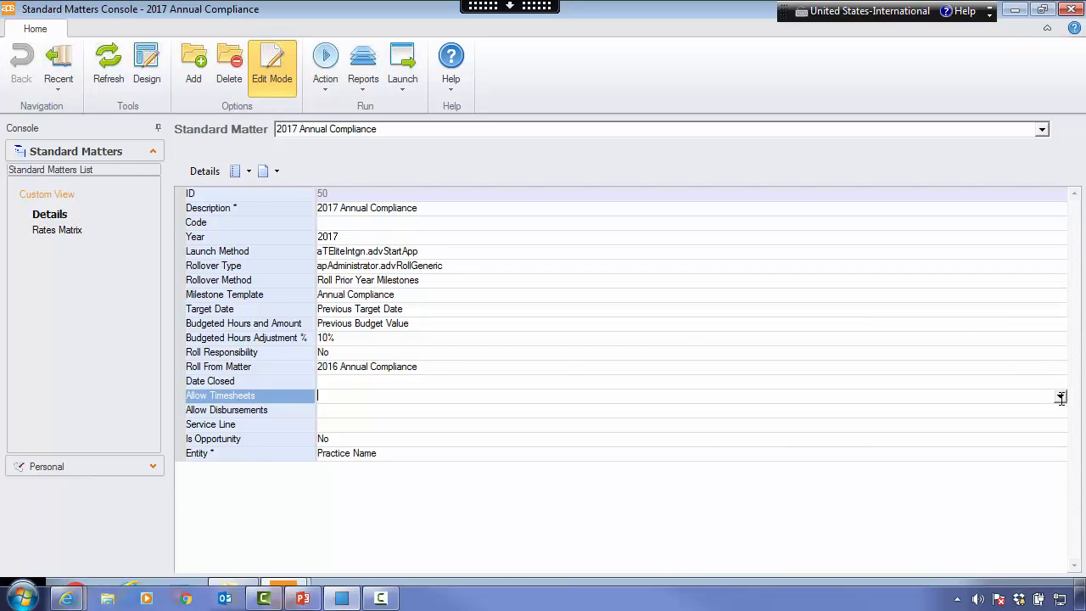
pyautogui.click(1061, 396)
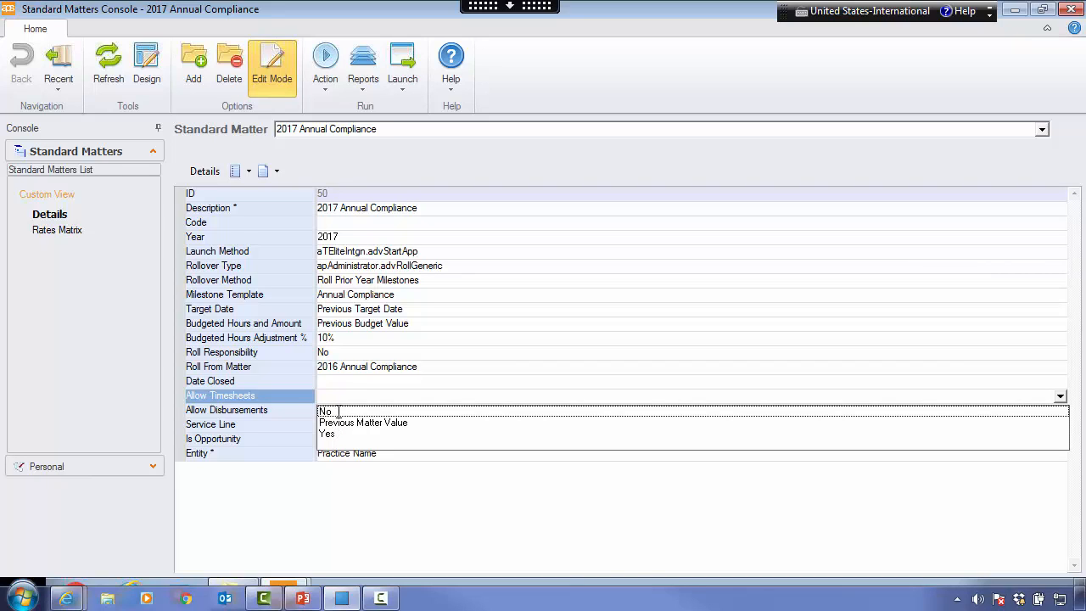
pyautogui.click(328, 435)
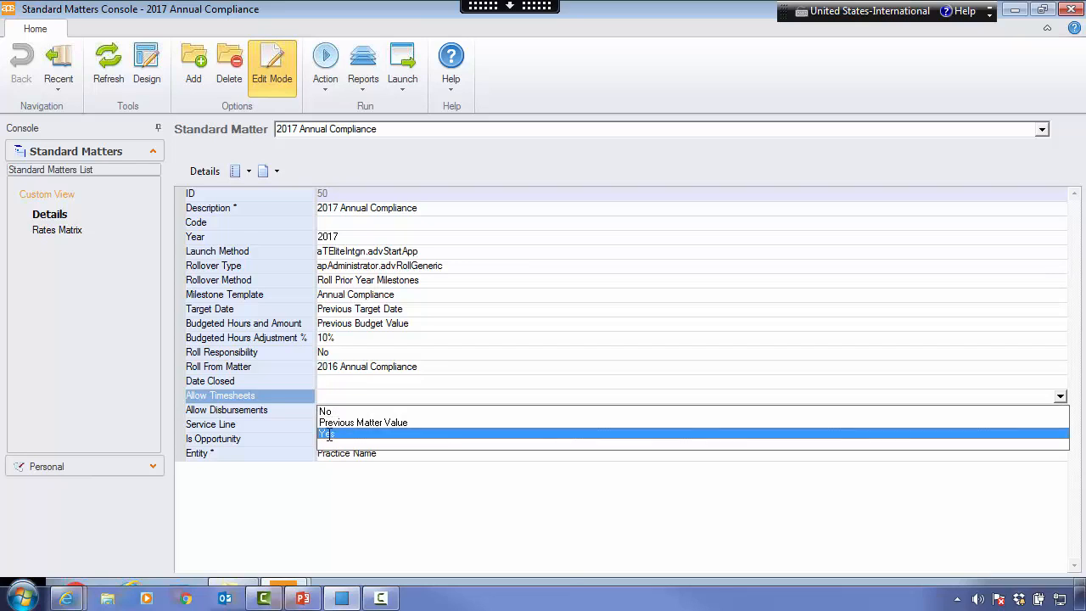
pyautogui.click(328, 434)
pyautogui.press('Tab')
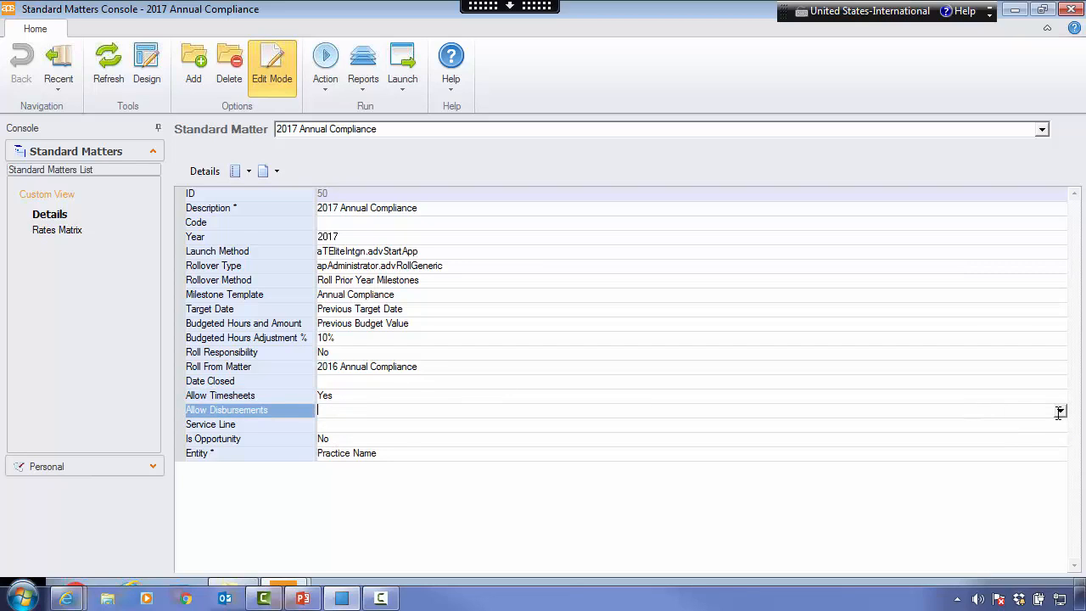
pyautogui.click(1060, 411)
pyautogui.click(337, 447)
# Set the Service Line to Business Services and return to the list of standard matters.
pyautogui.click(343, 424)
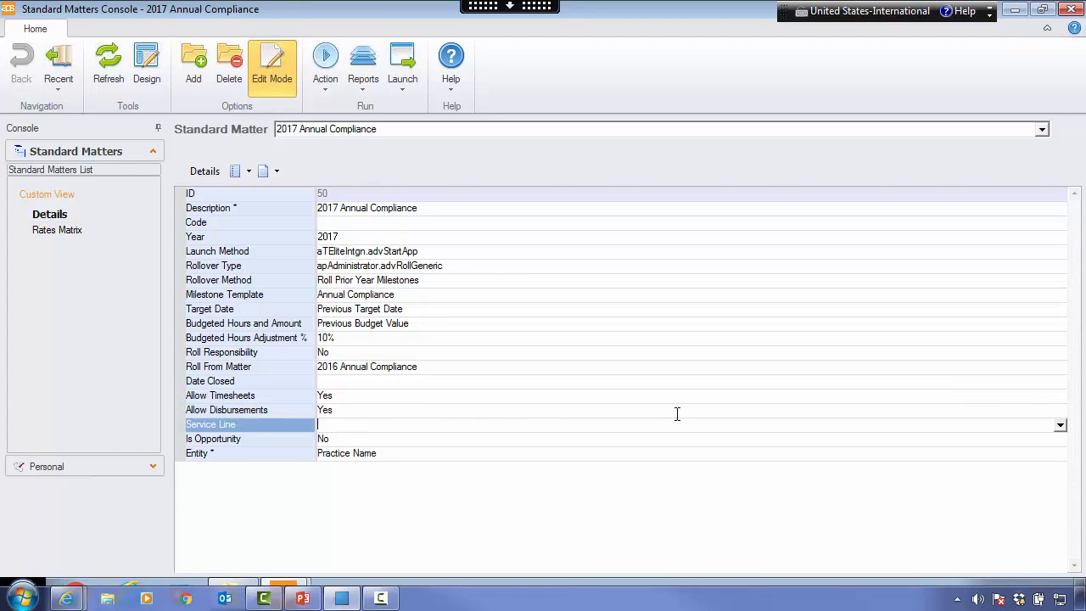
pyautogui.click(1059, 424)
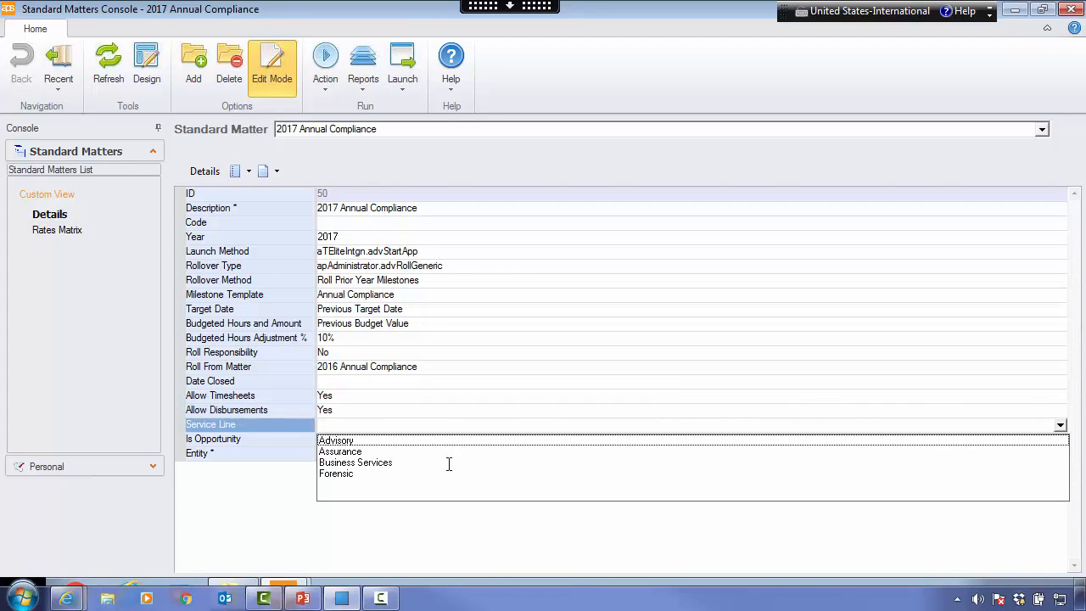
pyautogui.click(383, 463)
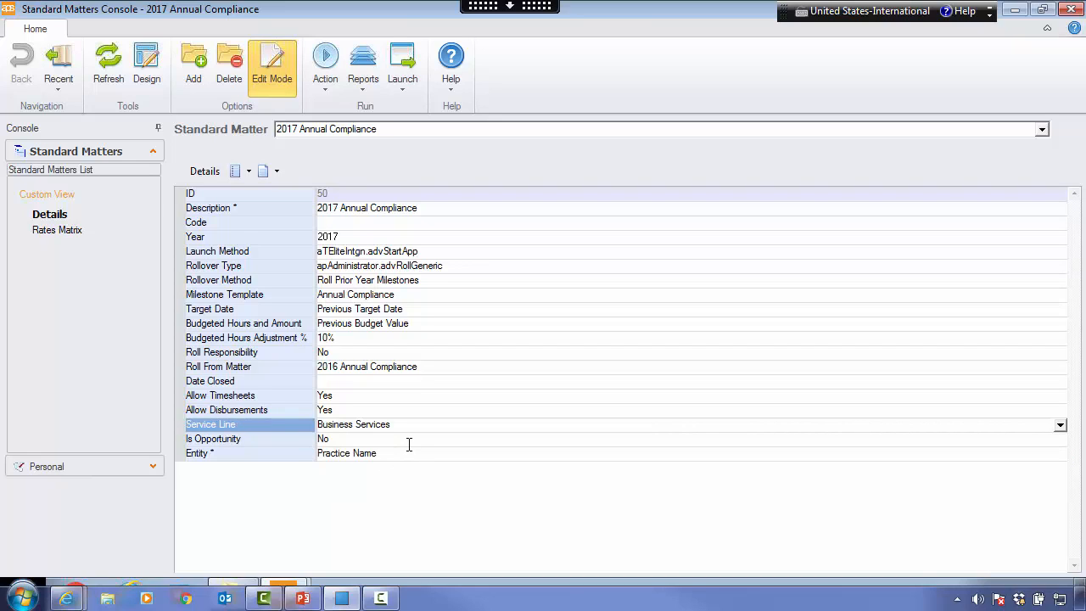
pyautogui.press('Tab')
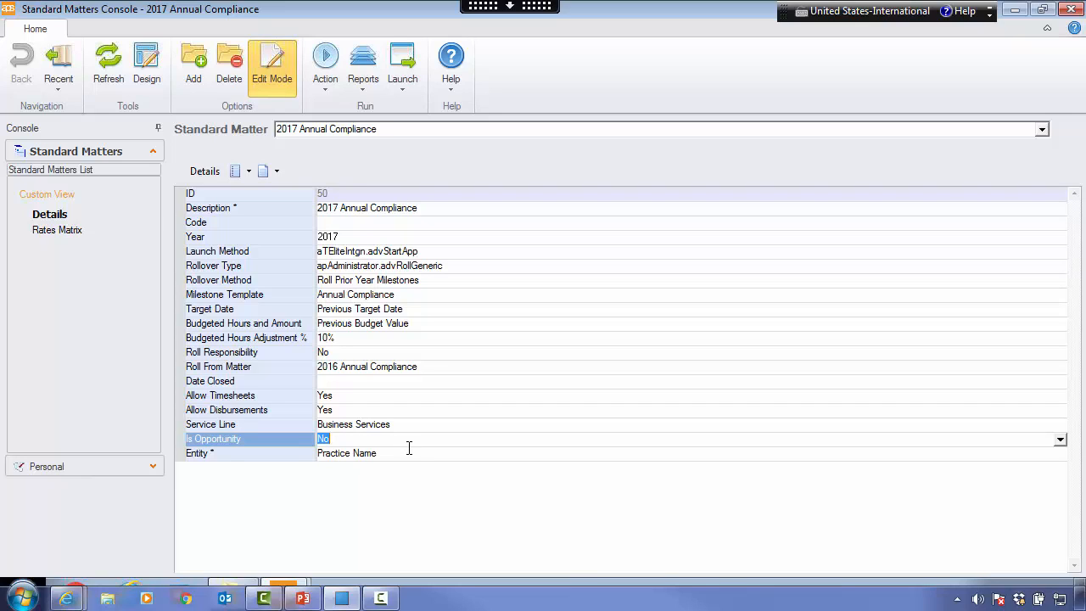
pyautogui.click(403, 458)
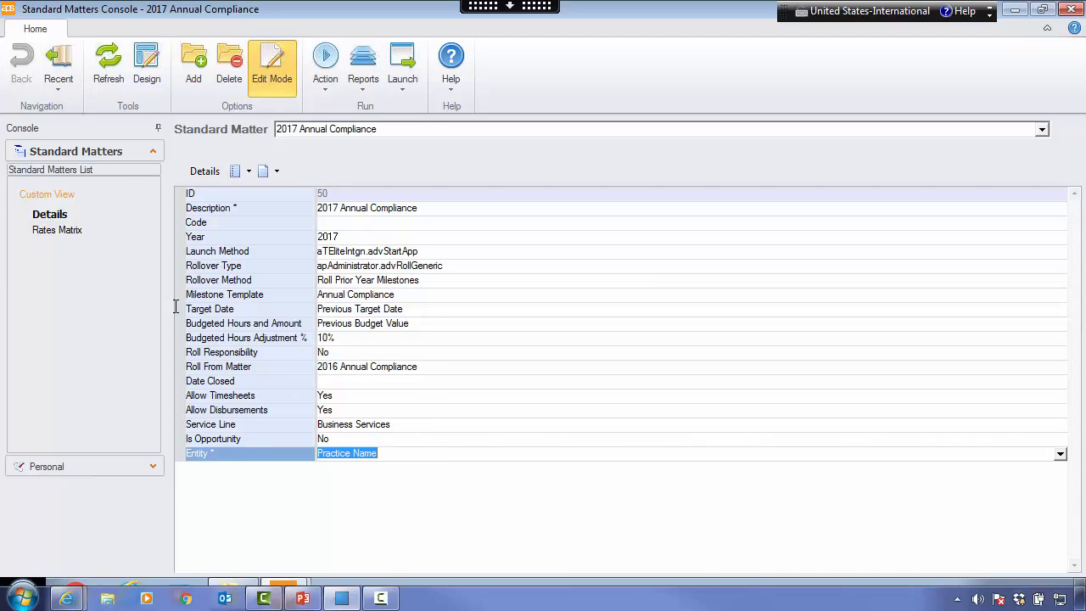
pyautogui.click(69, 197)
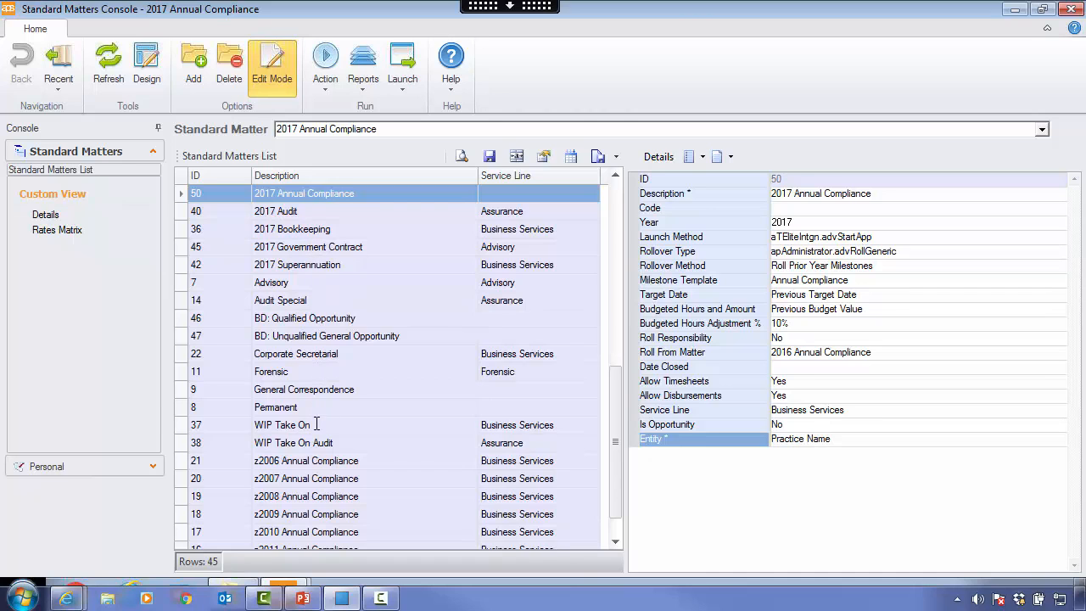
pyautogui.click(515, 211)
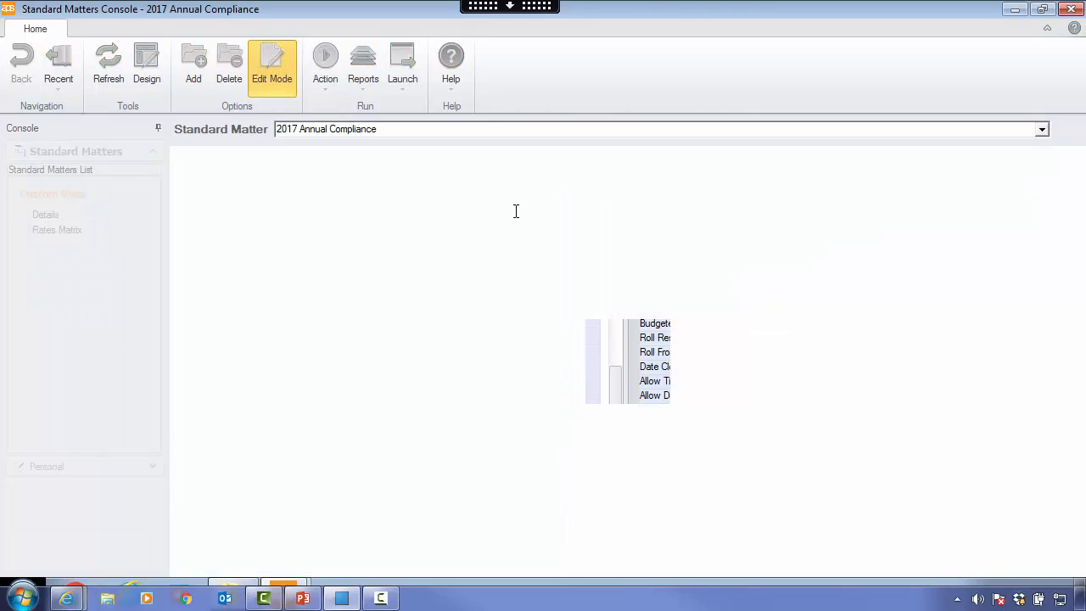
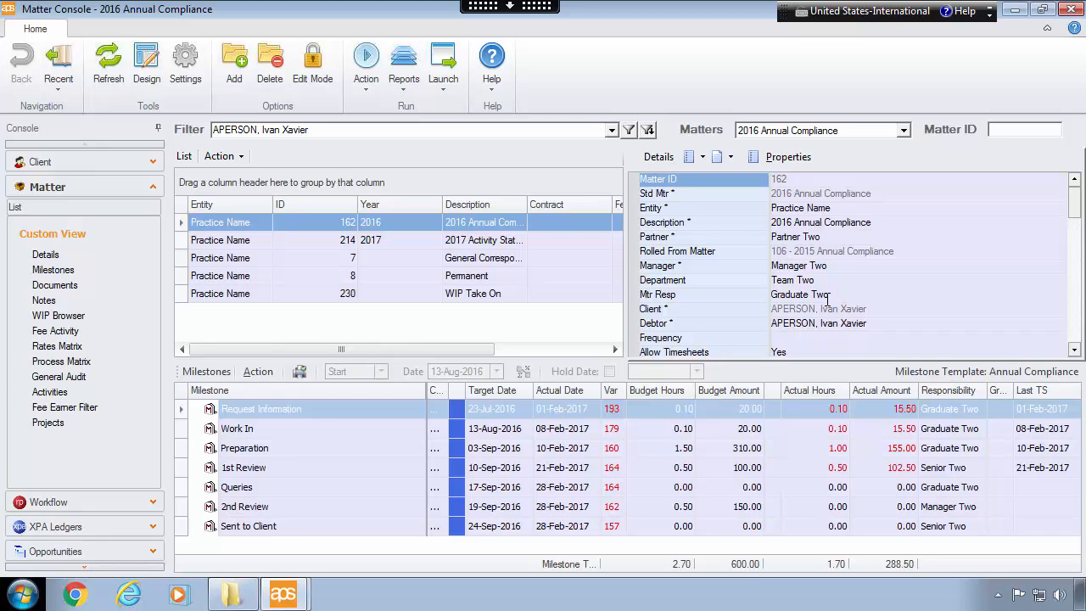
# Roll the client's 2016 Annual Compliance matter into 2017 Annual Compliance with the description 2017 Annual Compliance (Std).
pyautogui.rightClick(254, 220)
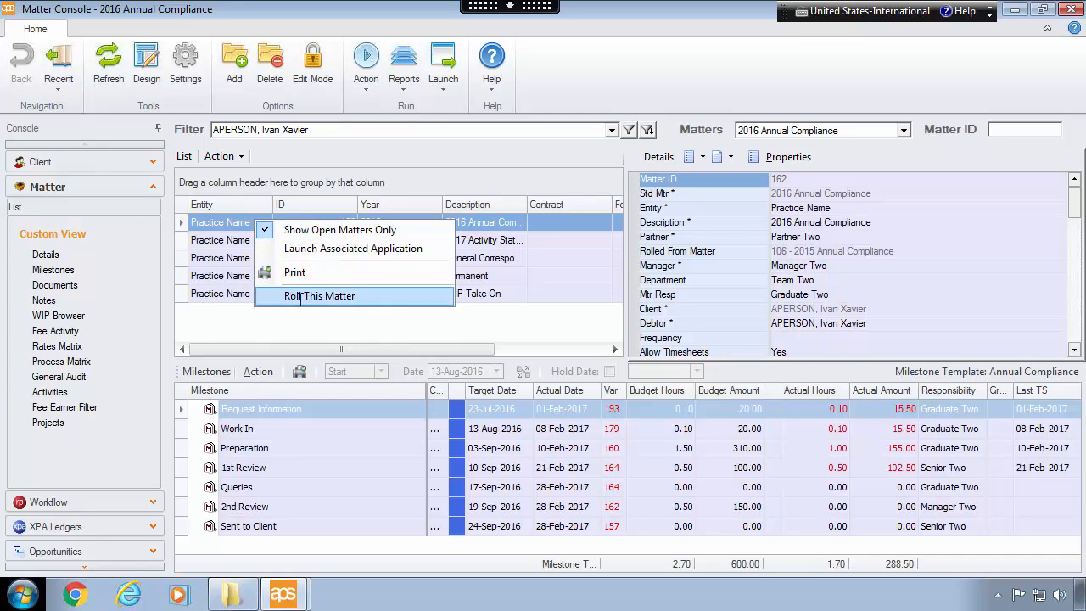
pyautogui.click(387, 296)
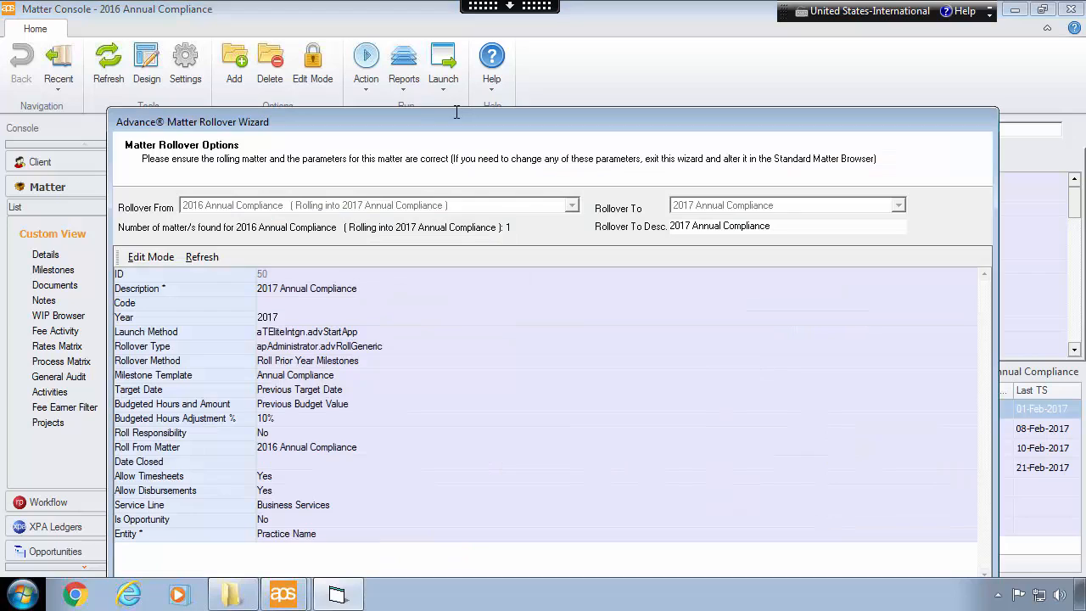
pyautogui.moveTo(451, 123); pyautogui.dragTo(447, 40)
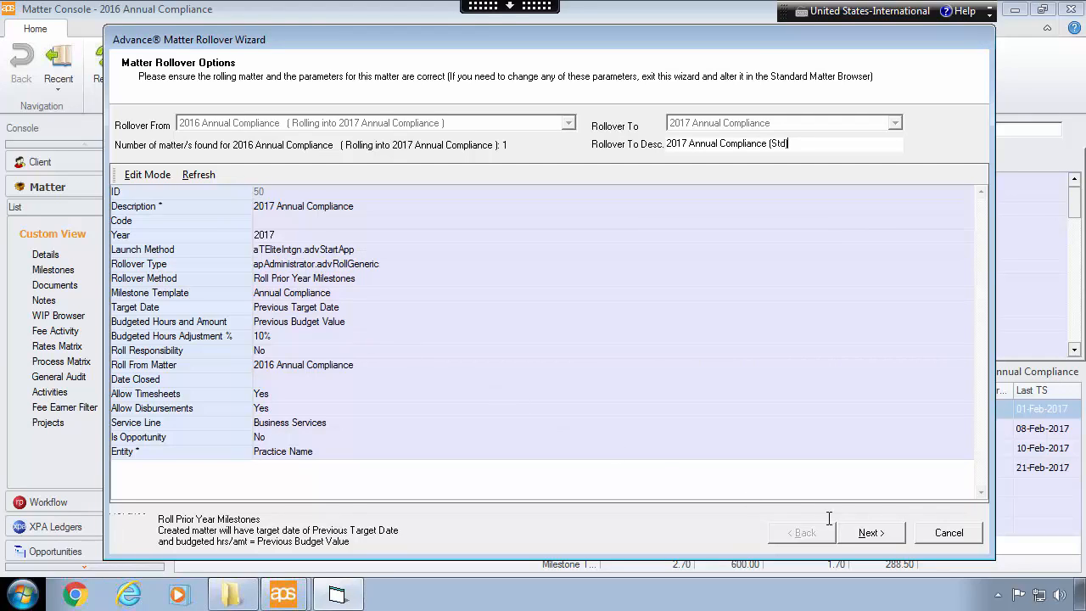
pyautogui.click(871, 532)
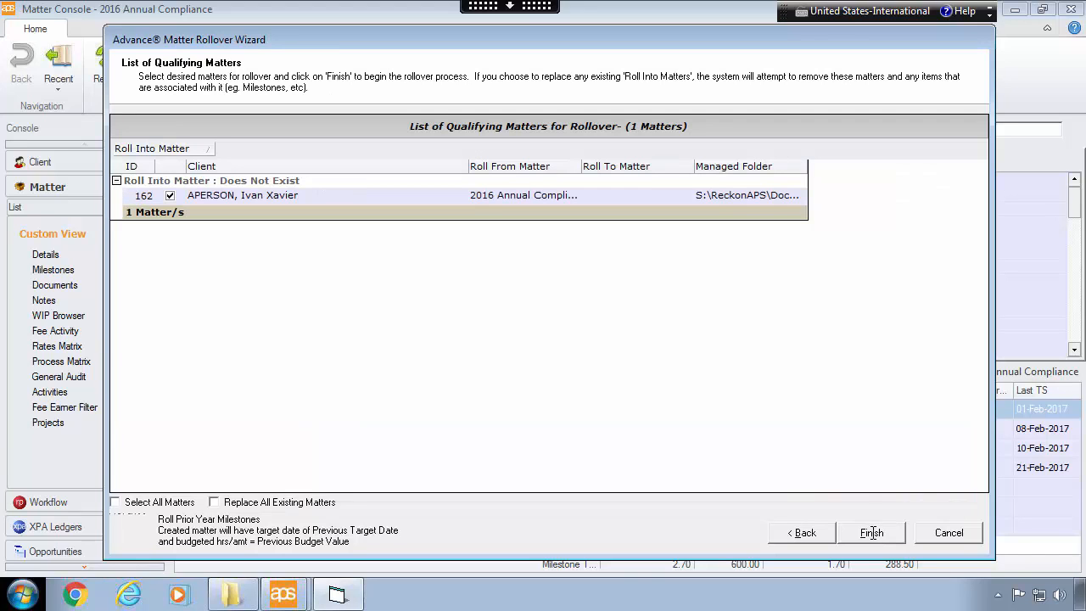
pyautogui.click(872, 532)
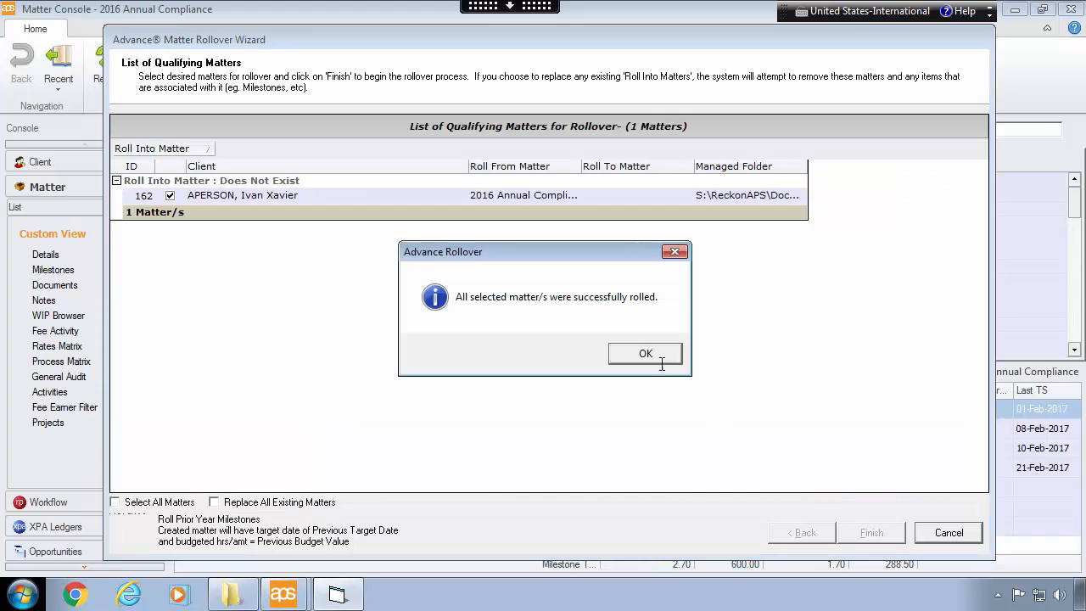
pyautogui.click(650, 355)
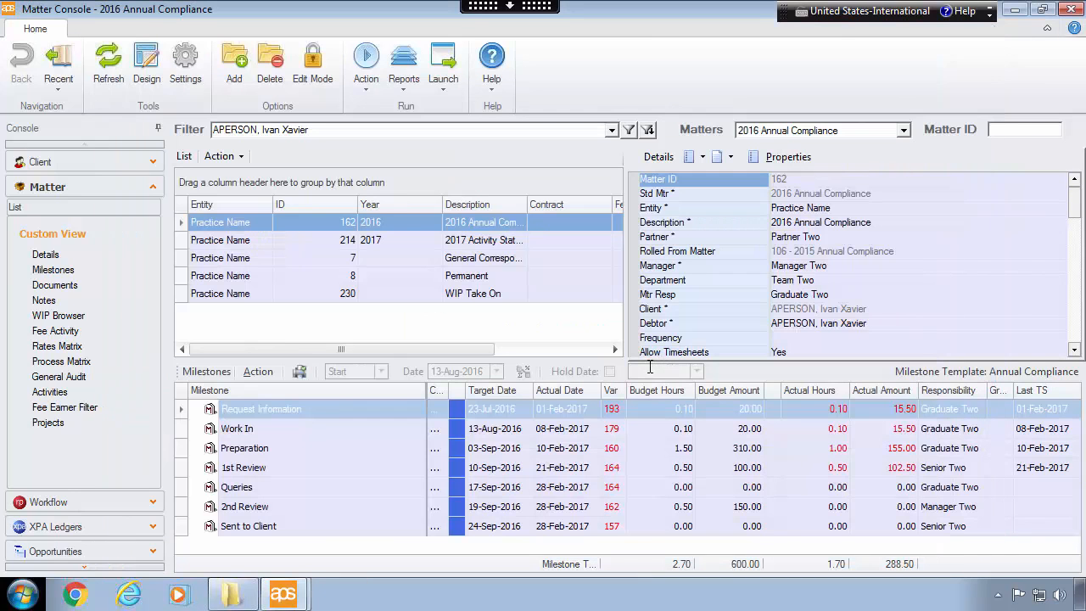
# Refresh the client's matter list, widen the Description column and select the 2017 Annual Compliance (Std) matter.
pyautogui.click(110, 75)
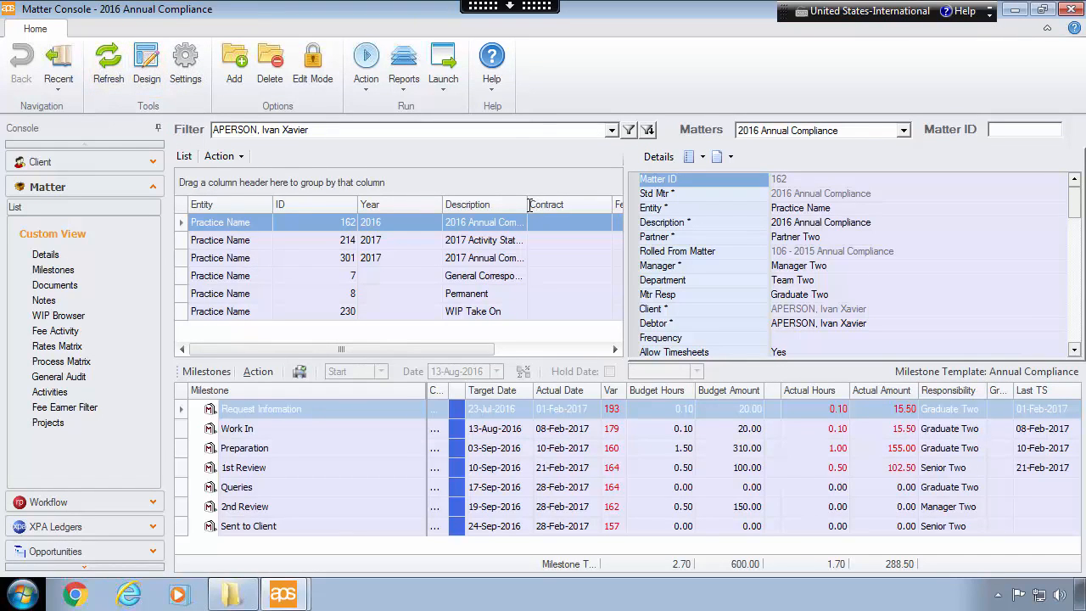
pyautogui.moveTo(530, 205); pyautogui.dragTo(592, 204)
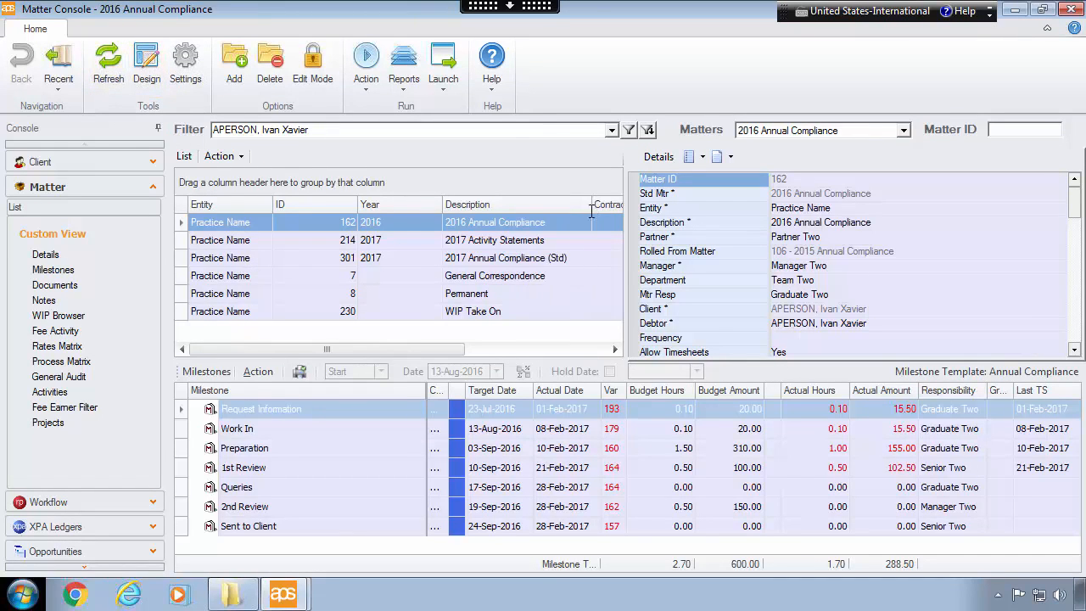
pyautogui.doubleClick(385, 257)
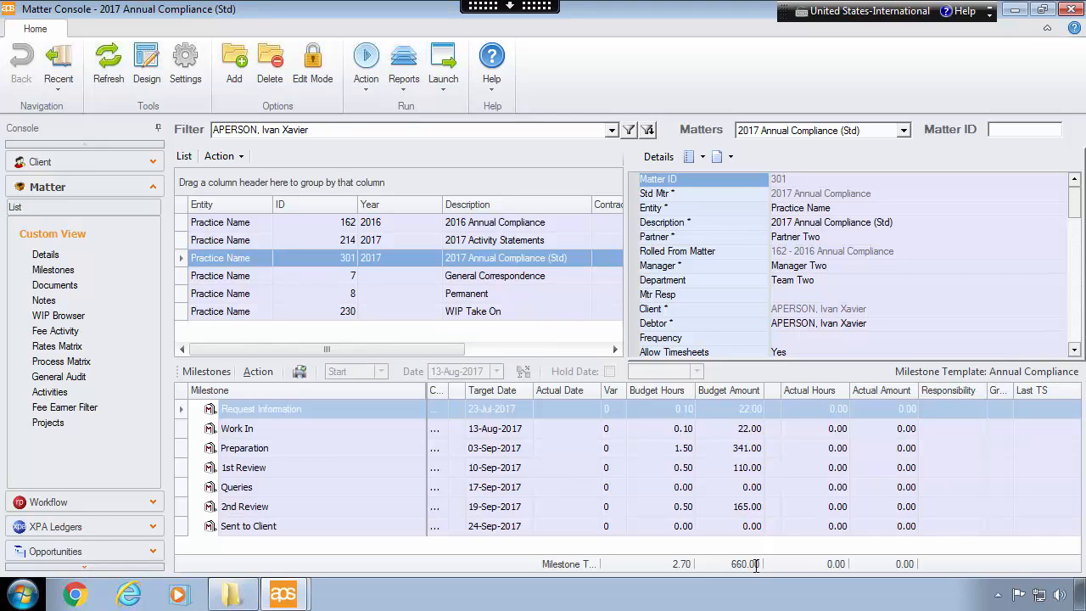
# Compare the 2016 Annual Compliance matter with the 2017 Annual Compliance (Std) matter, and delete the 2017 (Std) matter.
pyautogui.doubleClick(491, 222)
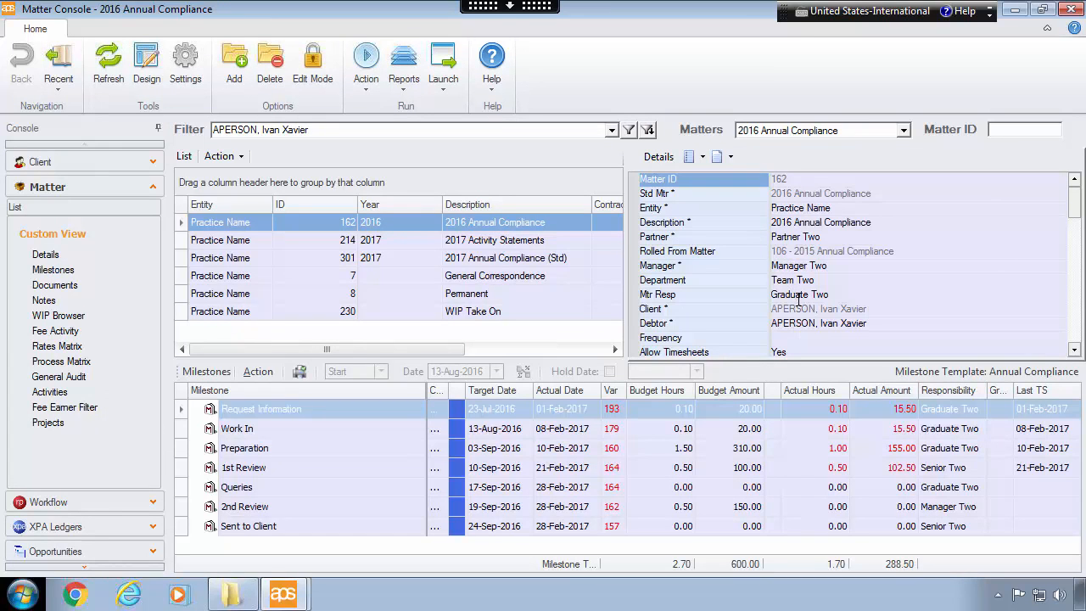
pyautogui.click(530, 258)
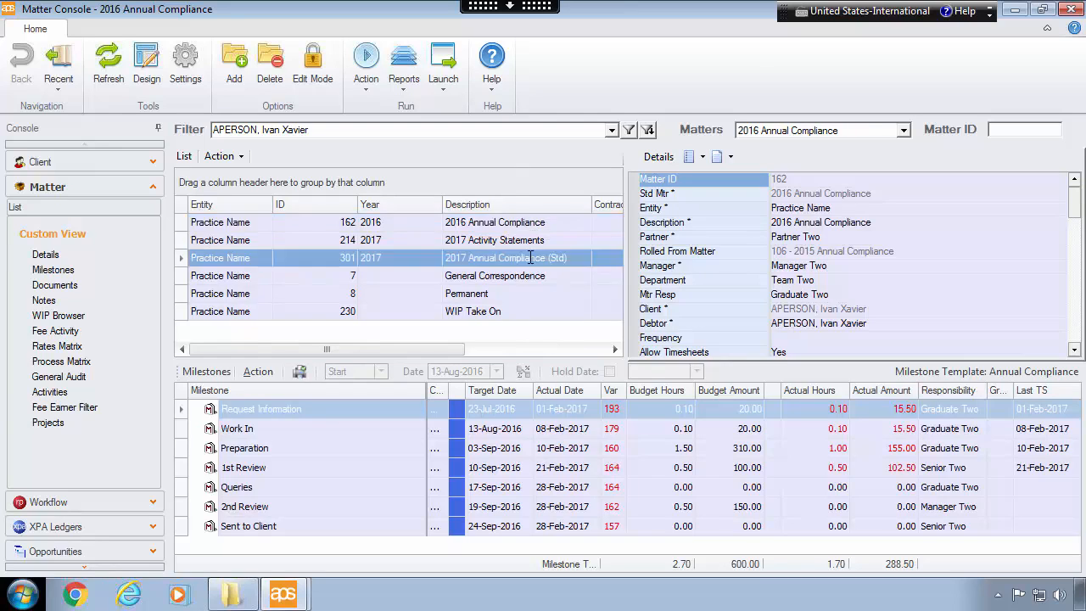
pyautogui.doubleClick(530, 257)
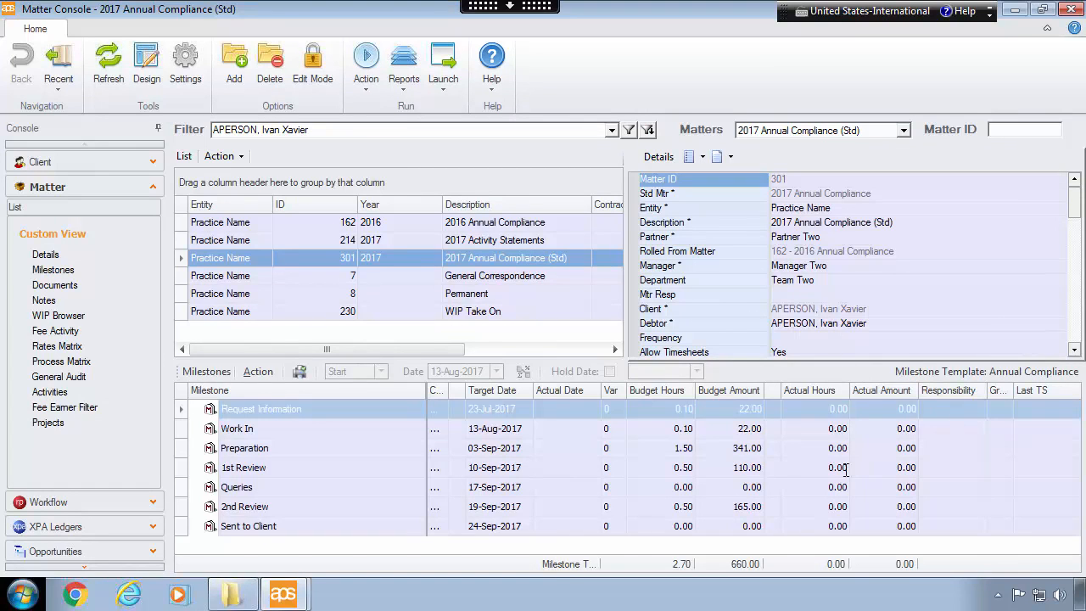
pyautogui.click(273, 59)
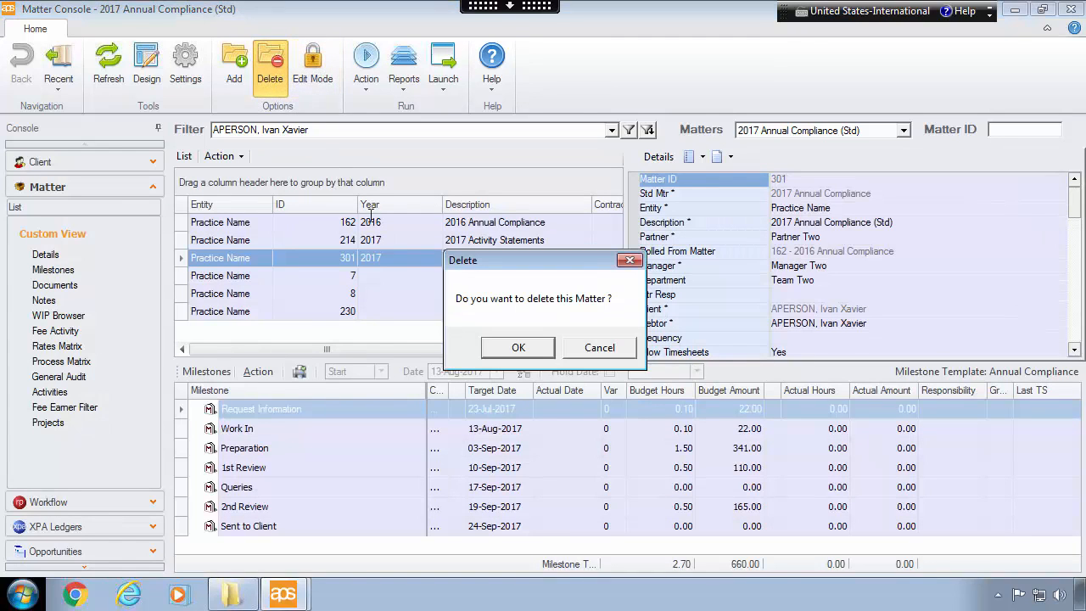
pyautogui.click(509, 346)
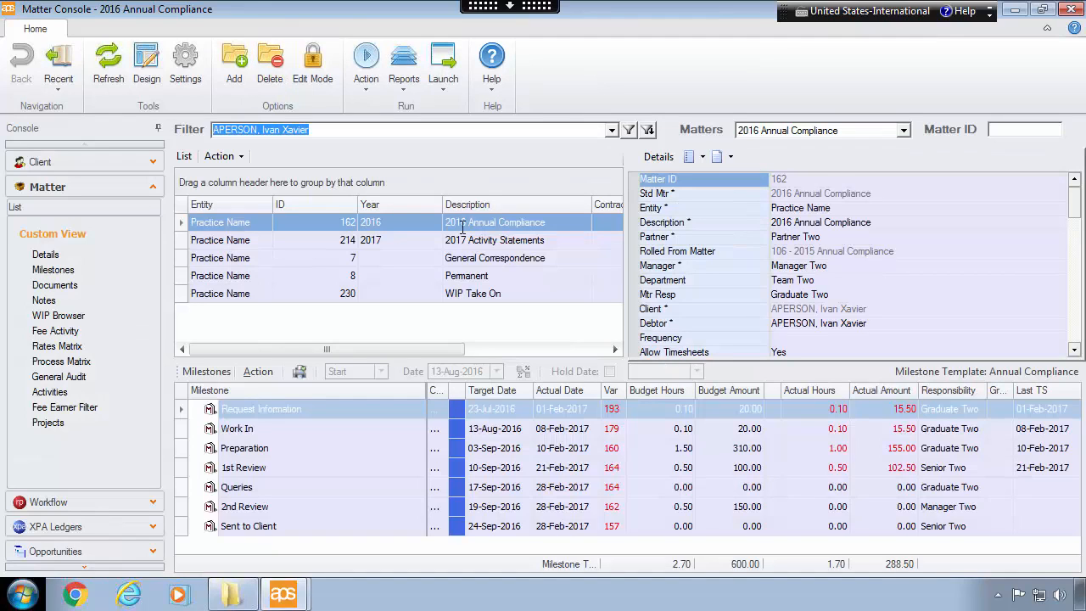
# Roll the client's 2016 Annual Compliance matter into 2017 Annual Compliance with Roll Responsibility set to Yes.
pyautogui.rightClick(251, 222)
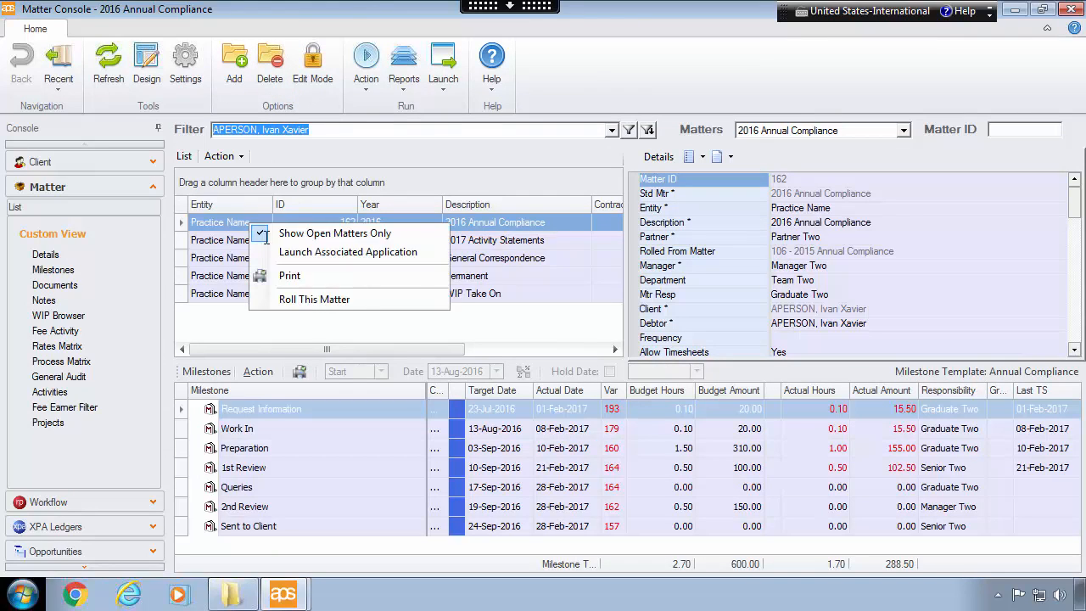
pyautogui.click(292, 299)
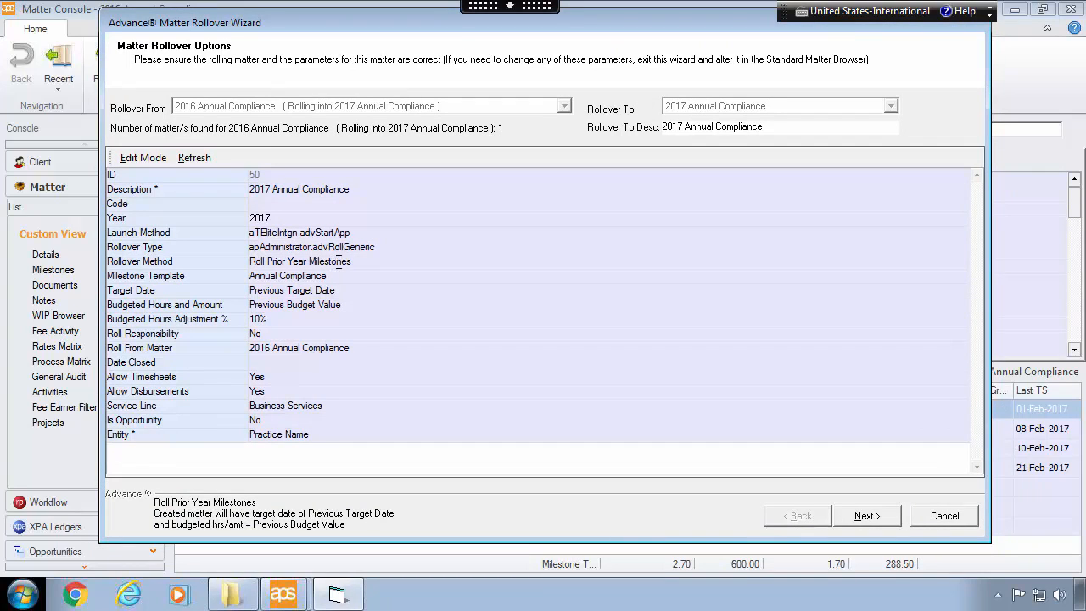
pyautogui.click(146, 158)
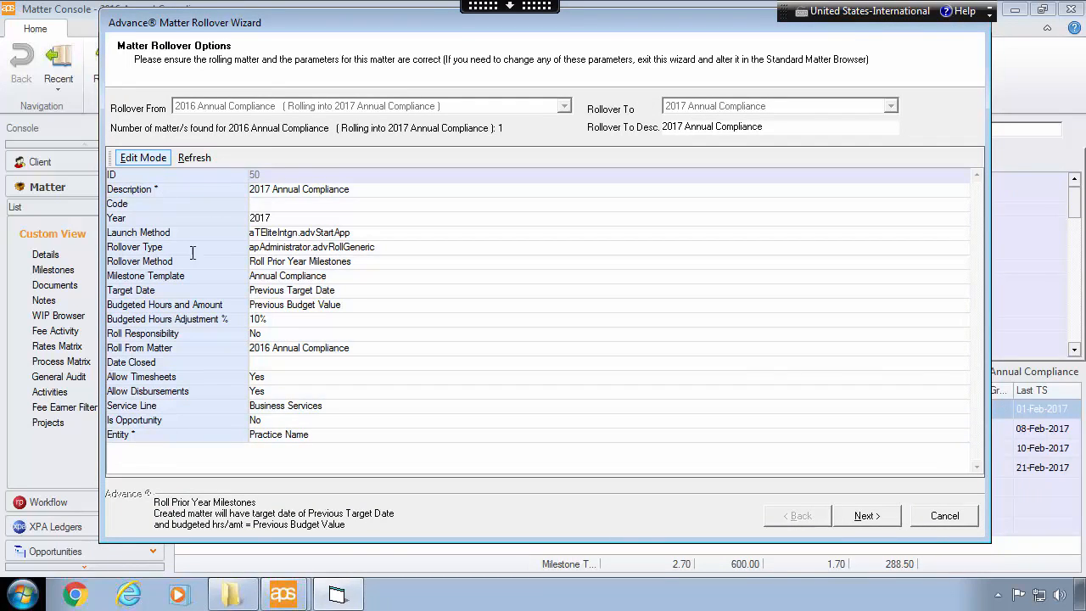
pyautogui.doubleClick(272, 336)
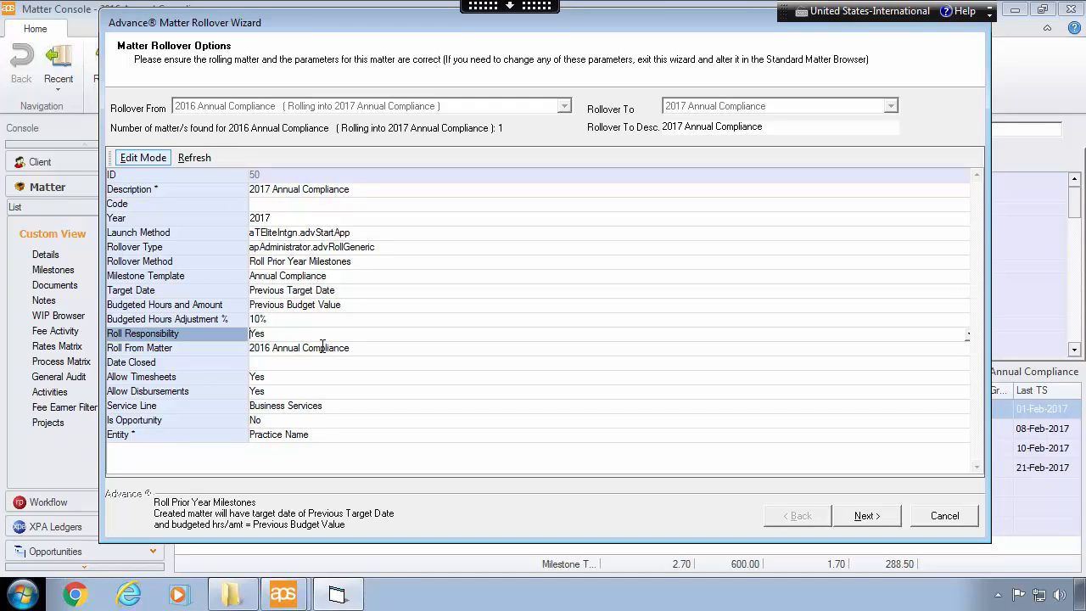
pyautogui.click(865, 515)
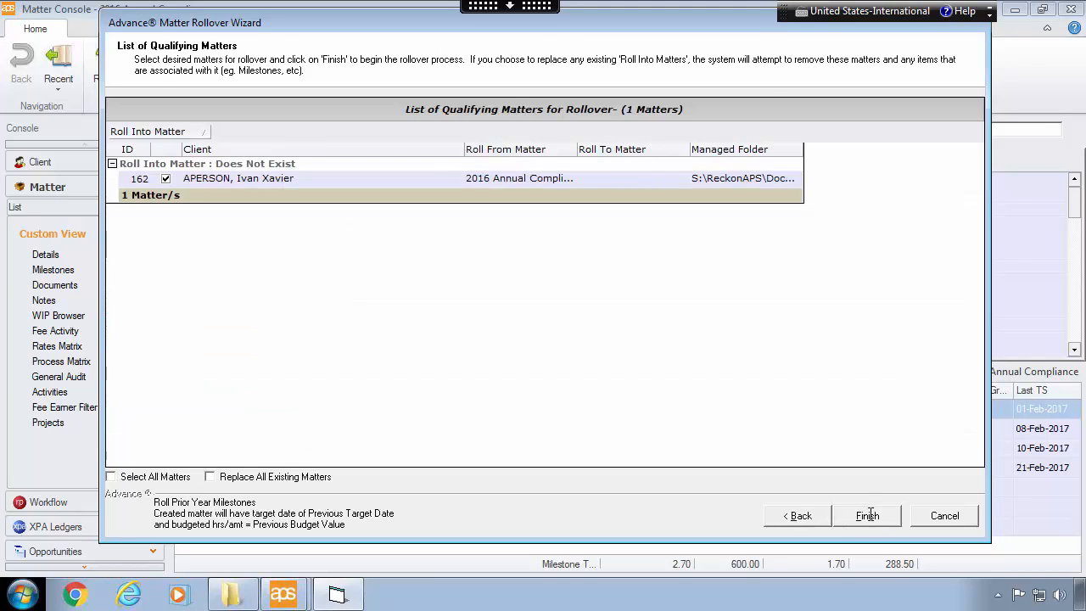
pyautogui.click(869, 515)
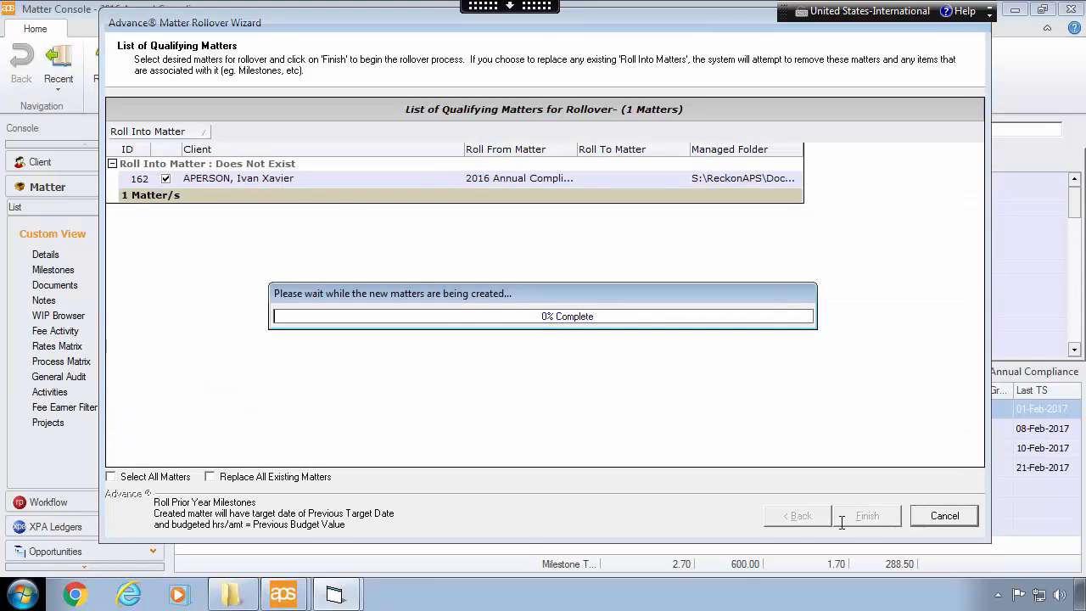
pyautogui.click(645, 353)
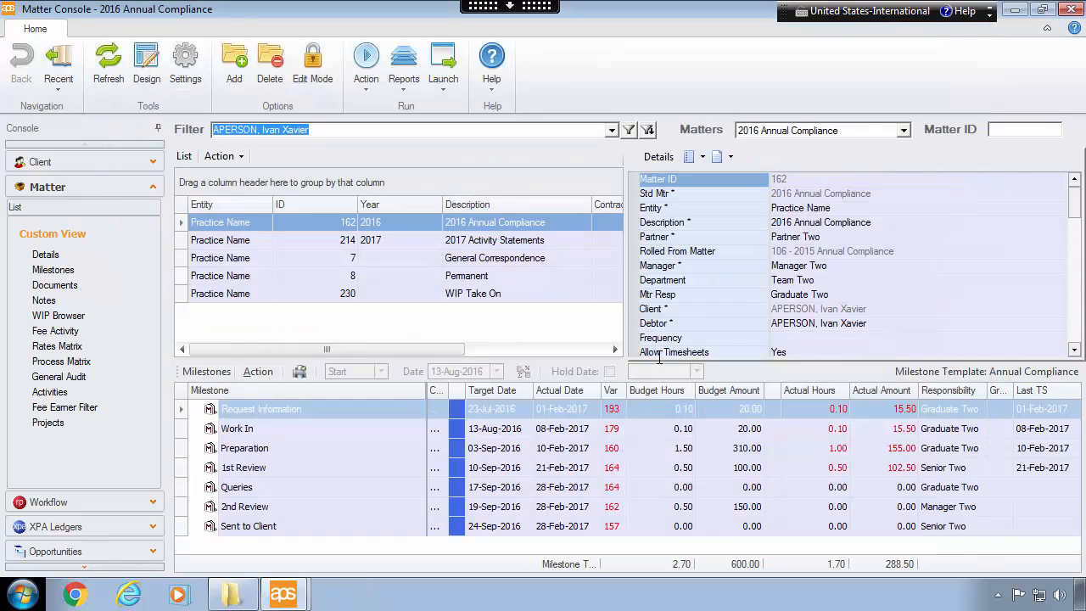
# Refresh the matter list and check the matter responsibility and milestone responsibilities of the client's 2017 Annual Compliance matter.
pyautogui.click(109, 63)
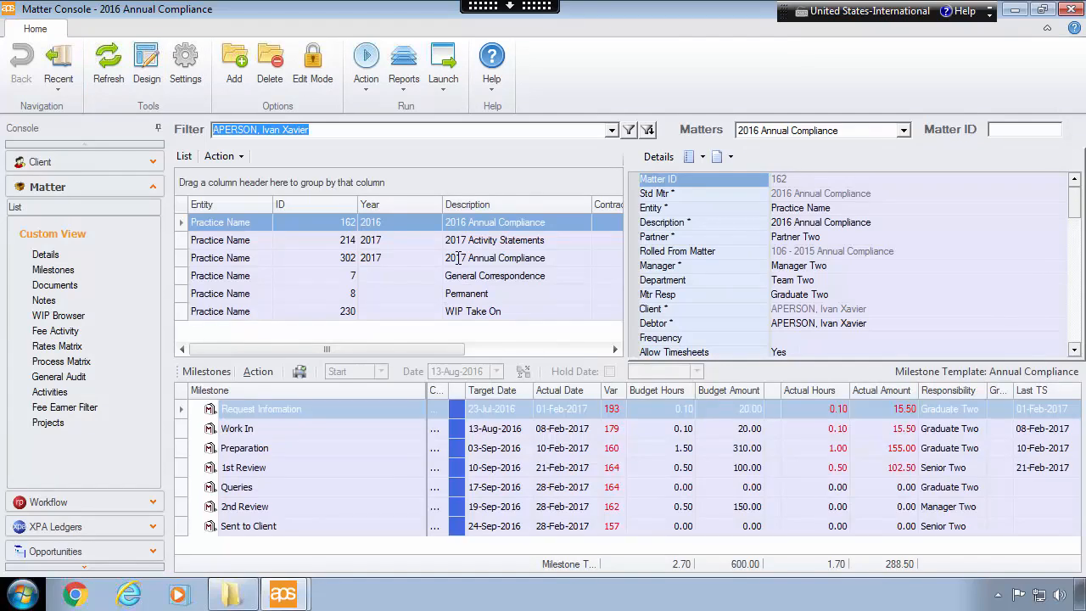
pyautogui.click(458, 258)
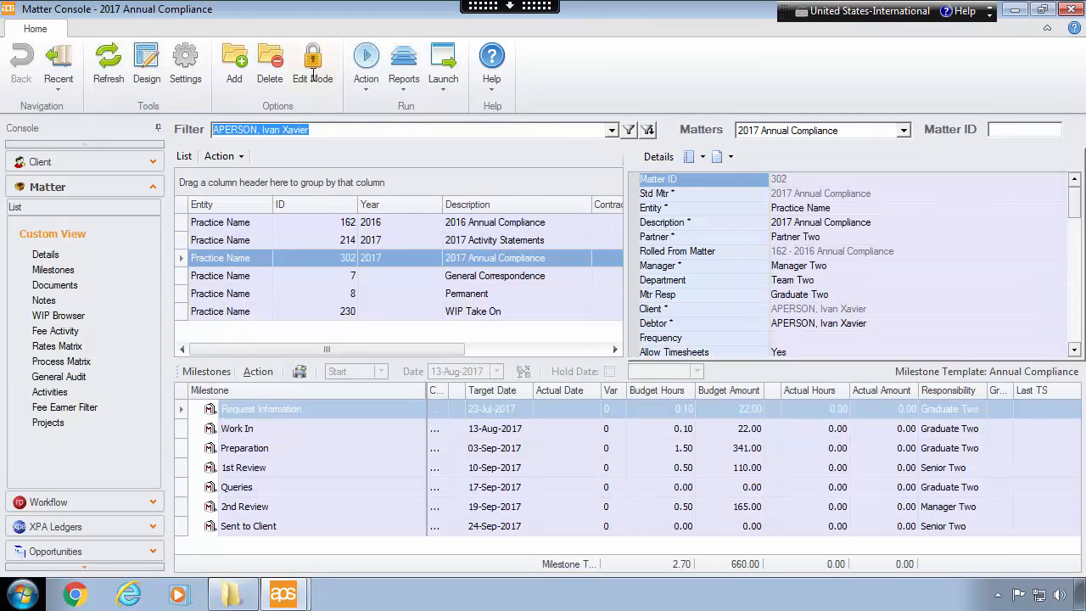
pyautogui.click(749, 295)
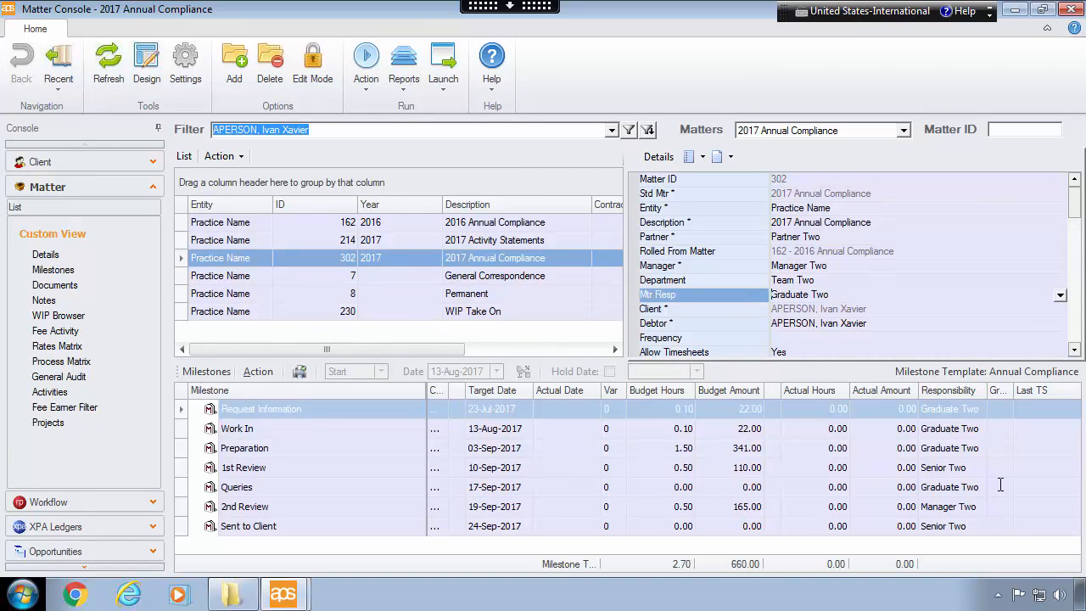
pyautogui.click(969, 505)
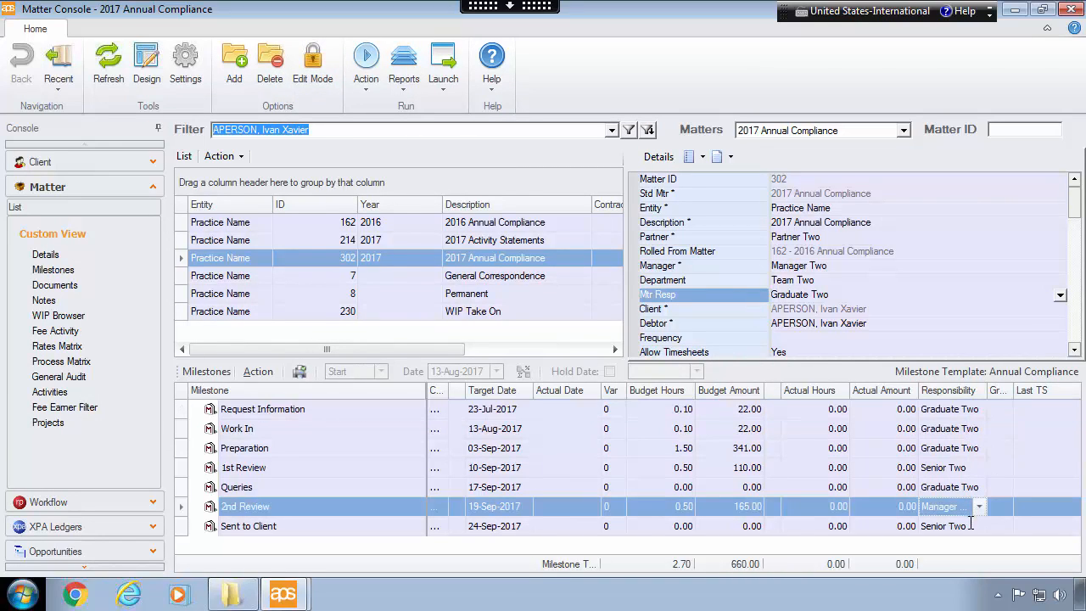
pyautogui.click(969, 526)
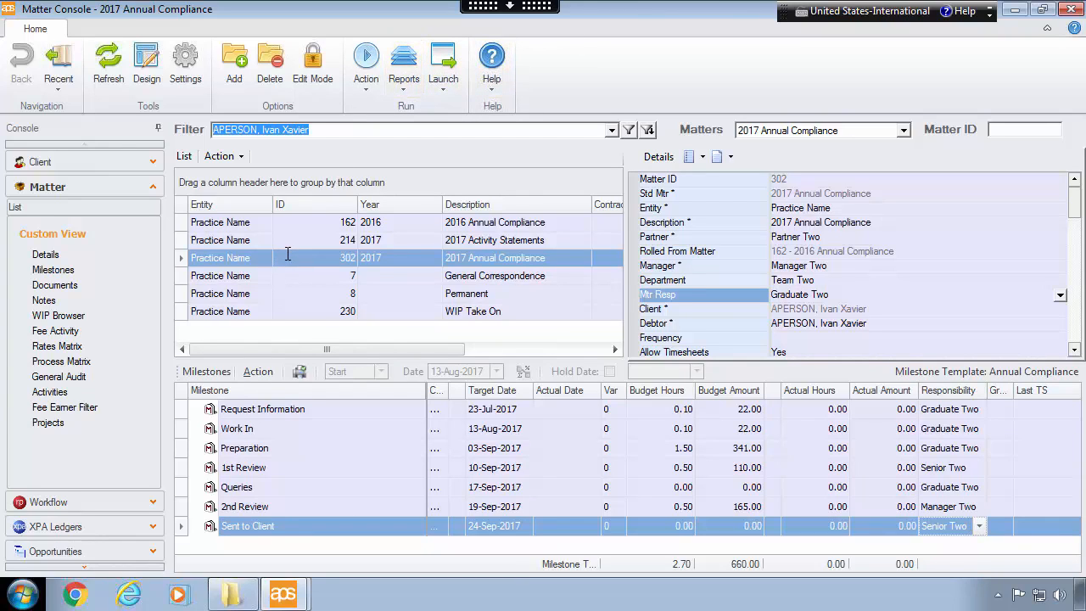
# Delete the client's rolled 2017 Annual Compliance matter from the matter list.
pyautogui.click(360, 256)
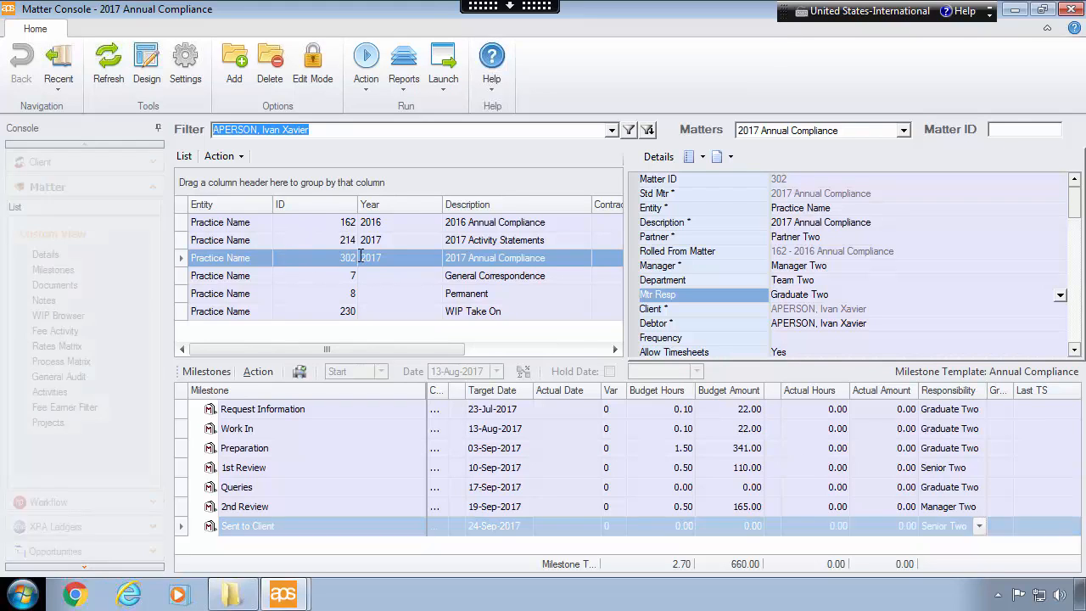
pyautogui.click(270, 79)
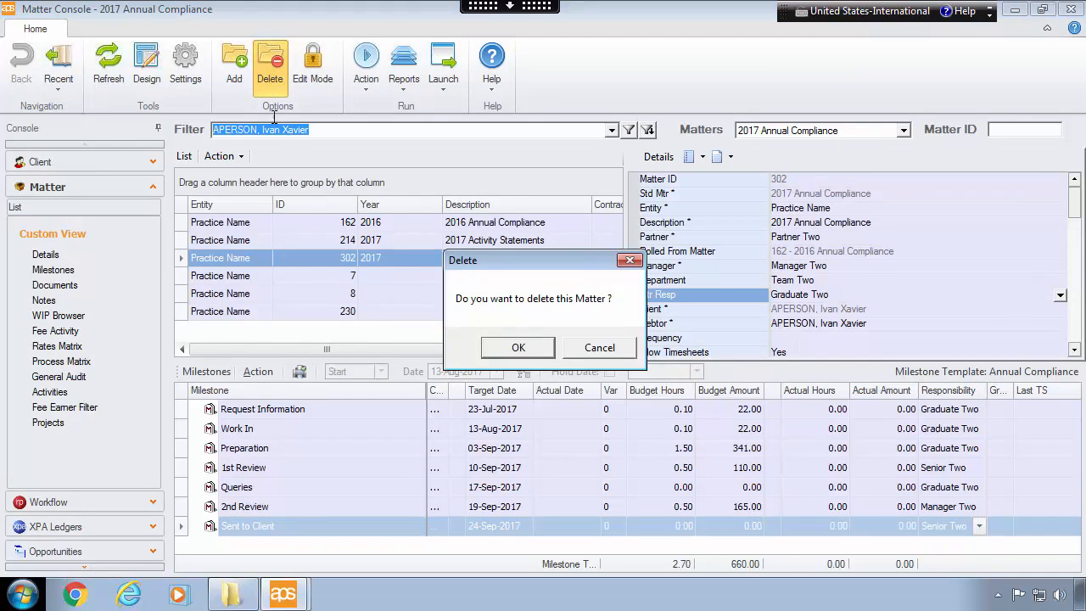
pyautogui.click(513, 347)
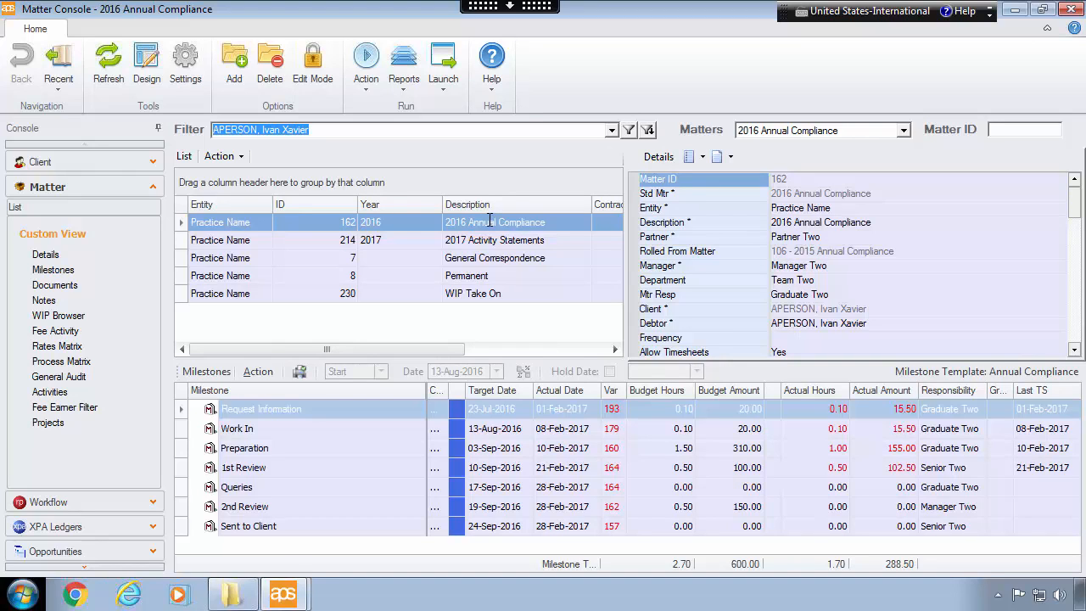
# Start a General Matter Rollover and choose 2016 Annual Compliance (rolling into 2017 Annual Compliance) as the matter to roll from.
pyautogui.click(367, 85)
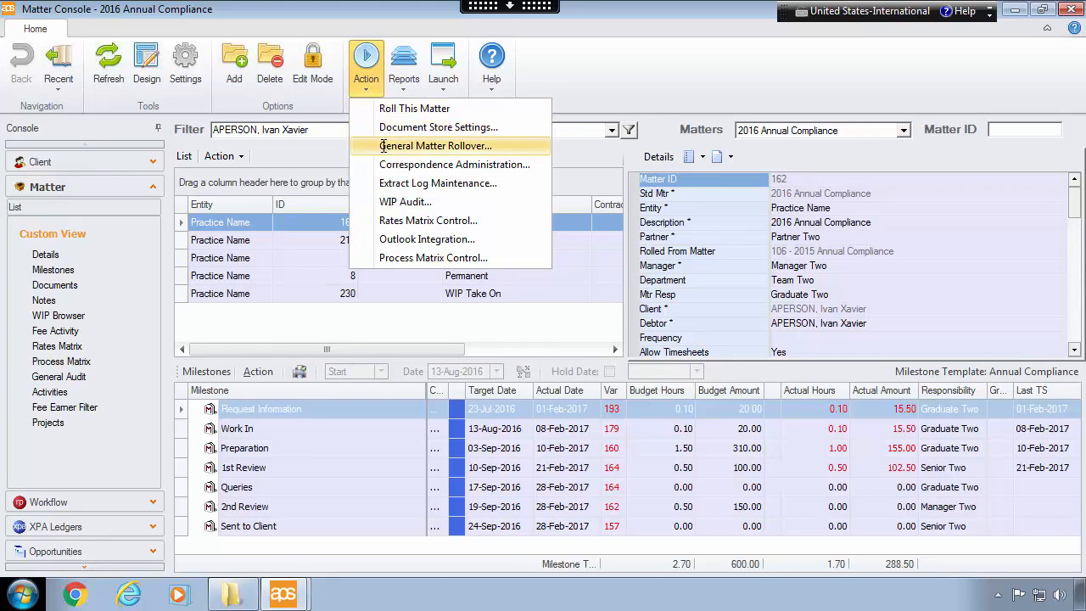
pyautogui.click(514, 145)
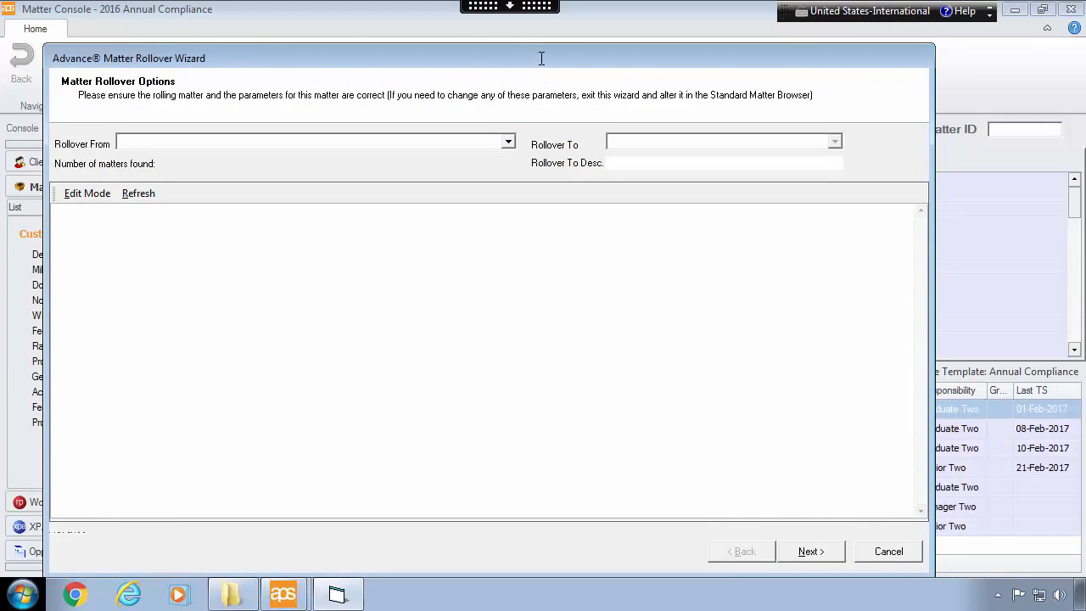
pyautogui.moveTo(545, 37); pyautogui.dragTo(569, 39)
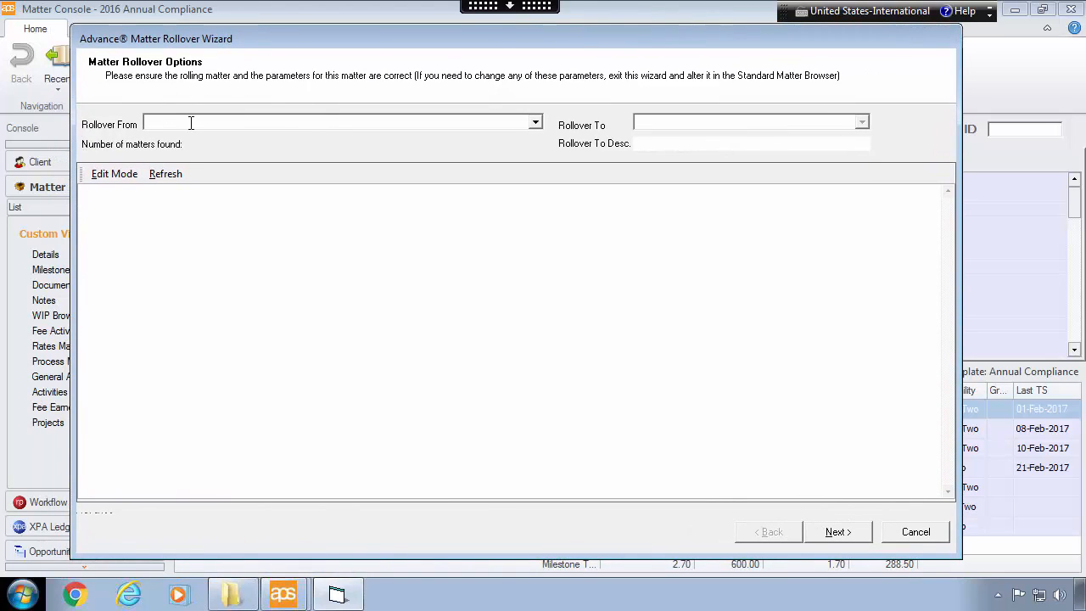
pyautogui.click(535, 122)
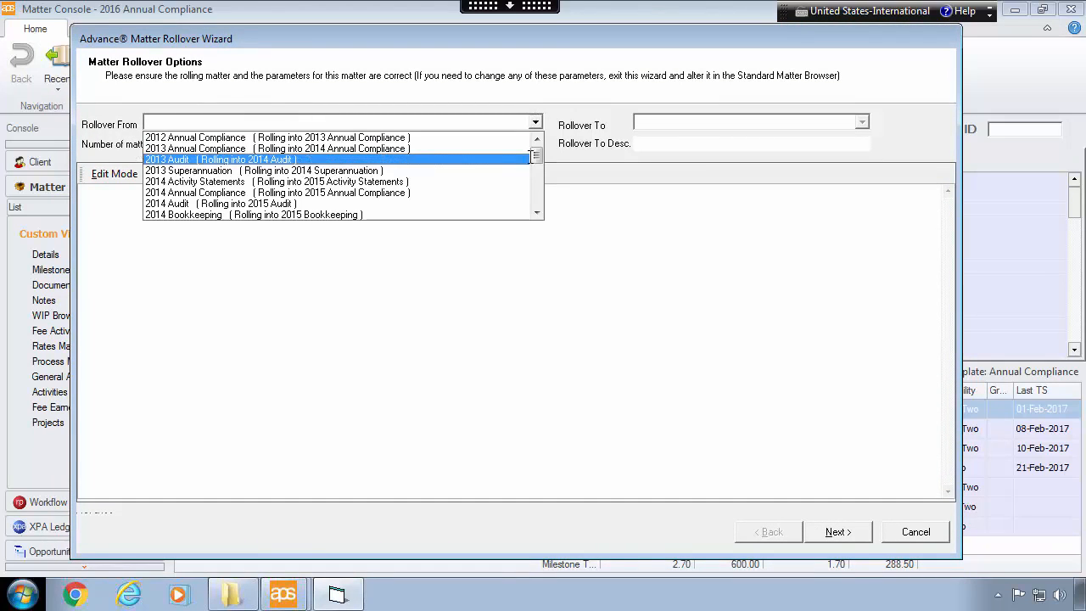
pyautogui.moveTo(536, 155); pyautogui.dragTo(536, 195)
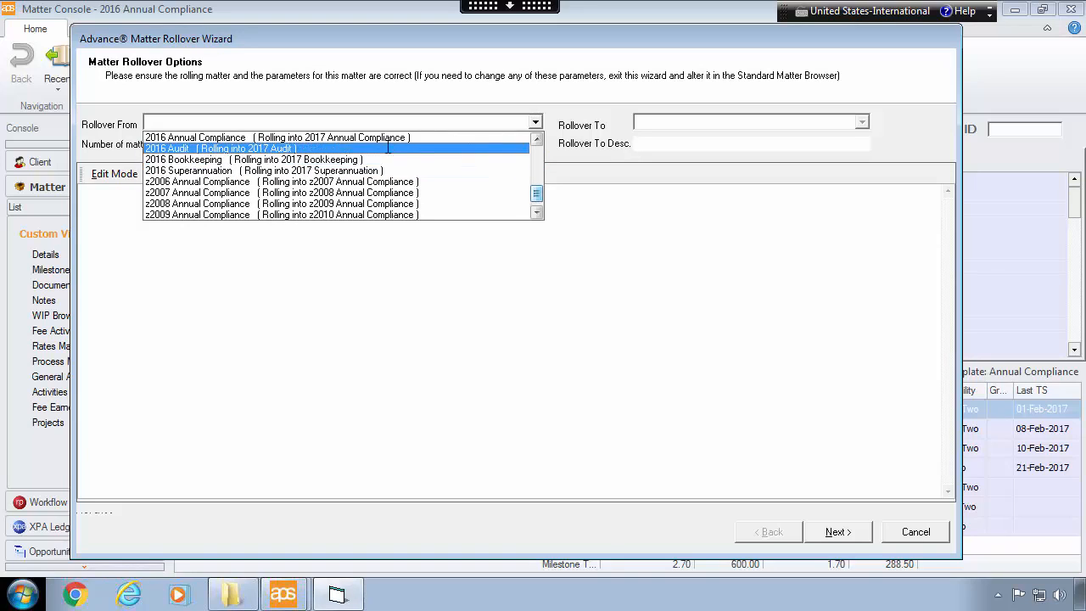
pyautogui.click(393, 138)
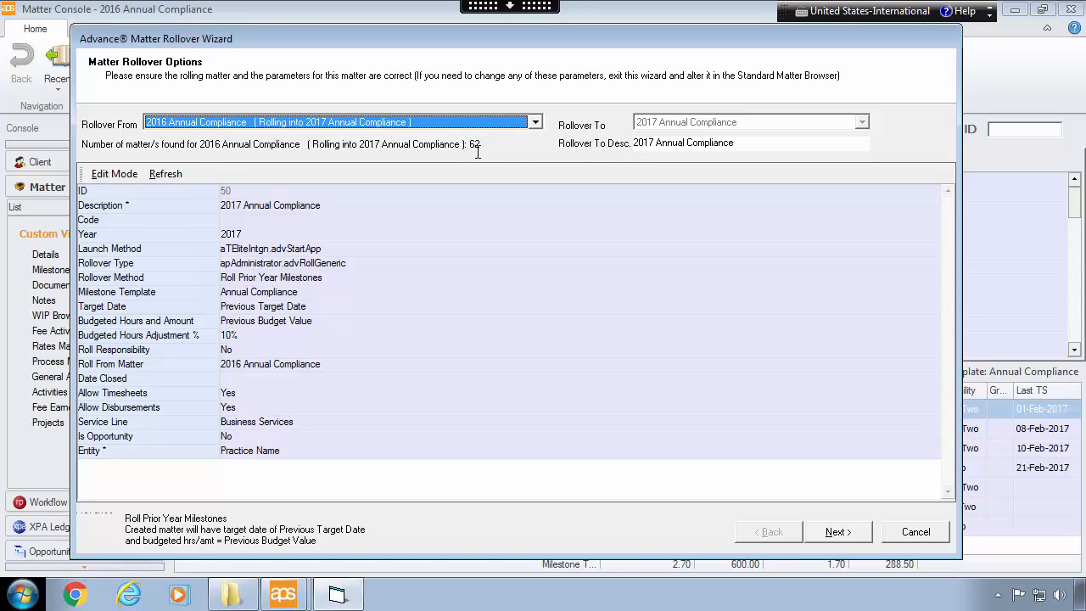
# Set Roll Responsibility to Yes and Budgeted Hours Adjustment to 5% in the matter rollover options.
pyautogui.click(109, 173)
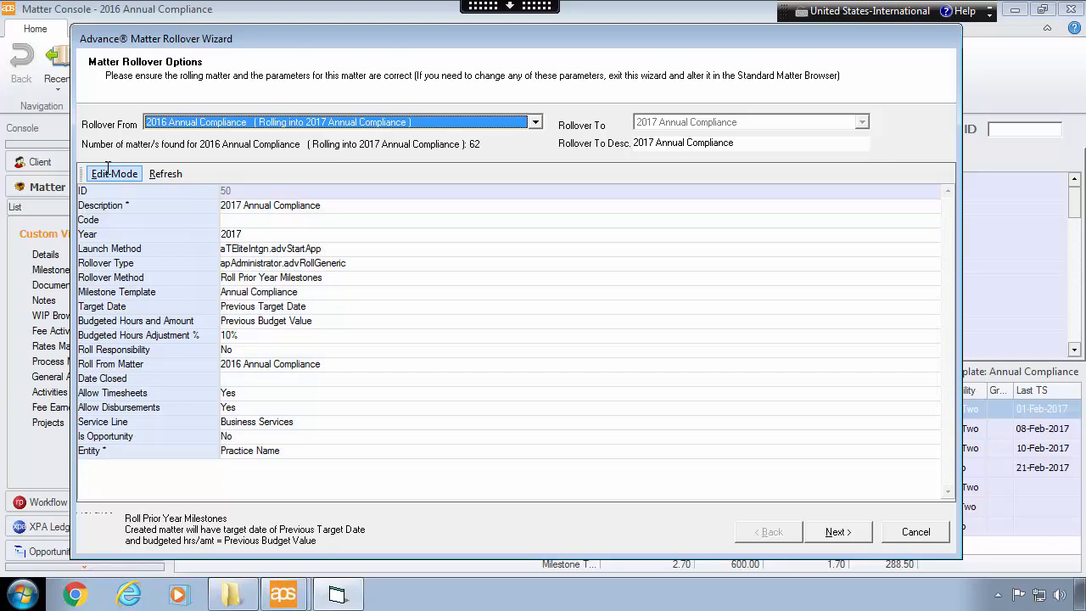
pyautogui.doubleClick(238, 351)
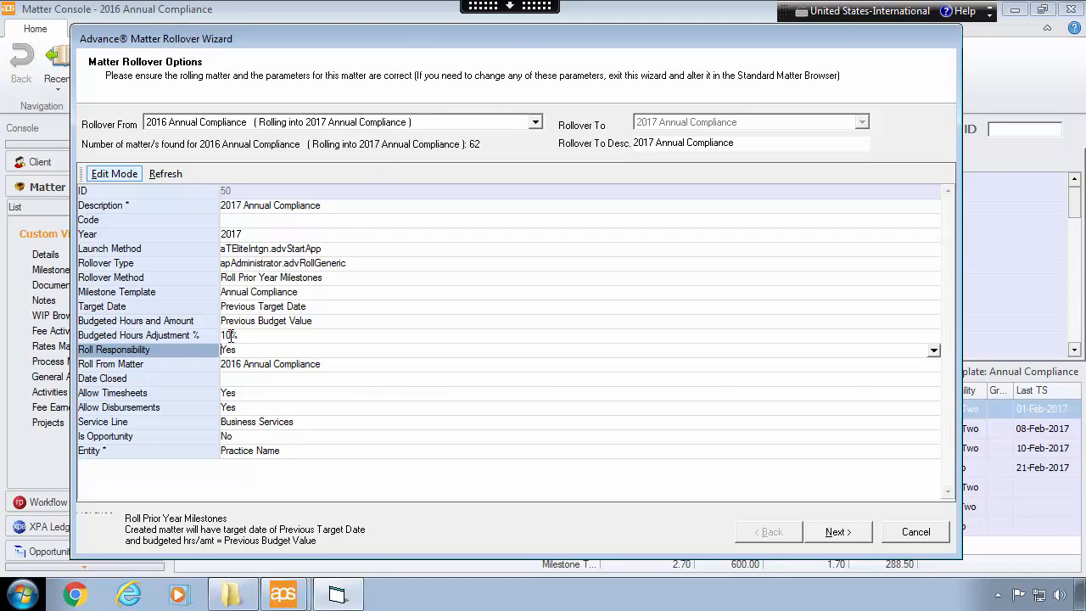
pyautogui.click(231, 335)
pyautogui.write('5')
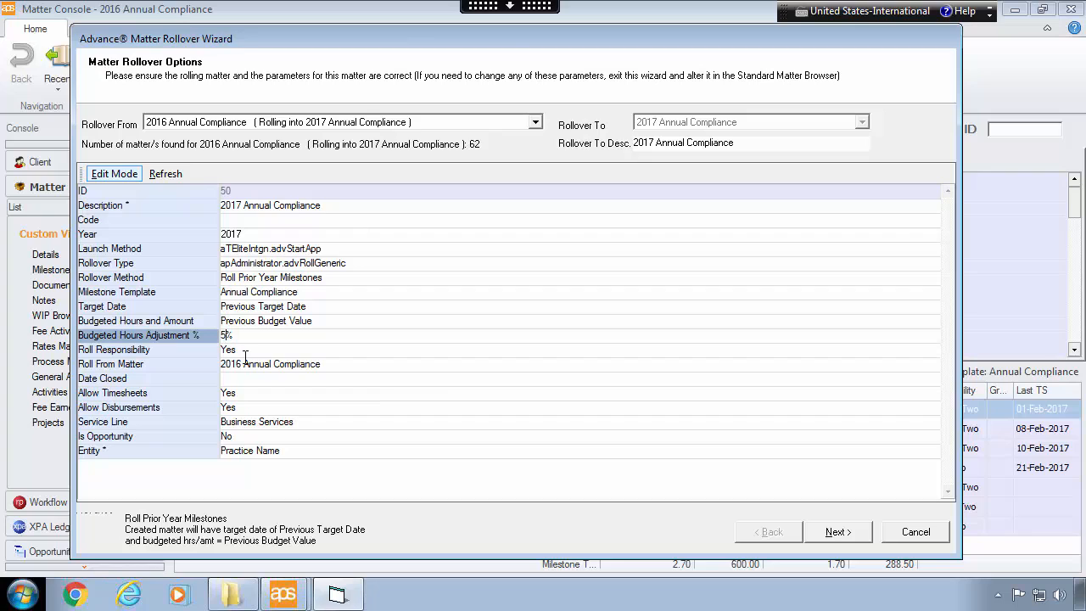
pyautogui.click(253, 348)
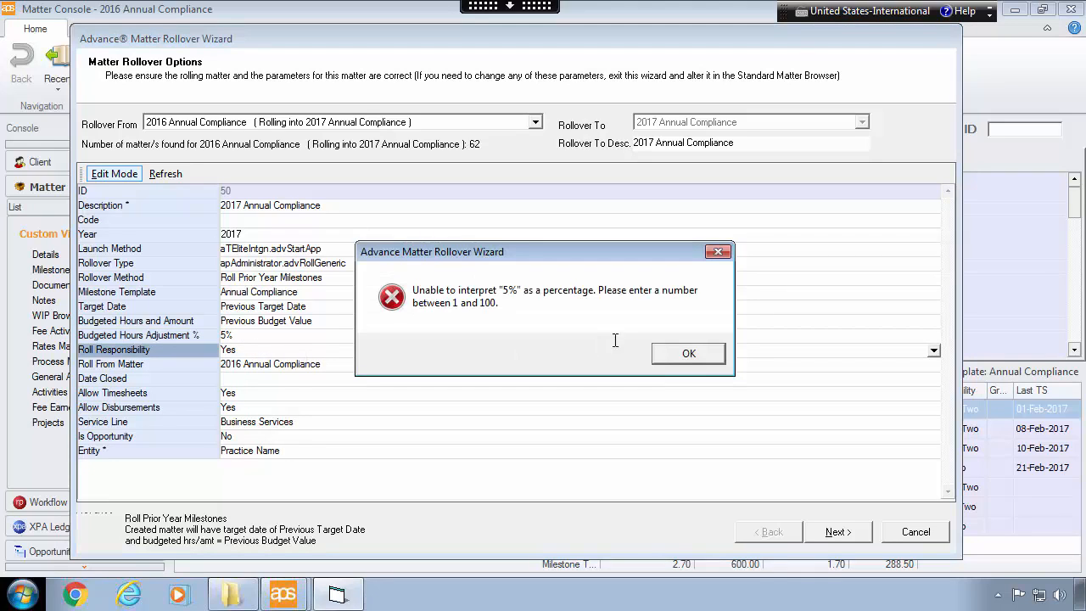
pyautogui.click(690, 354)
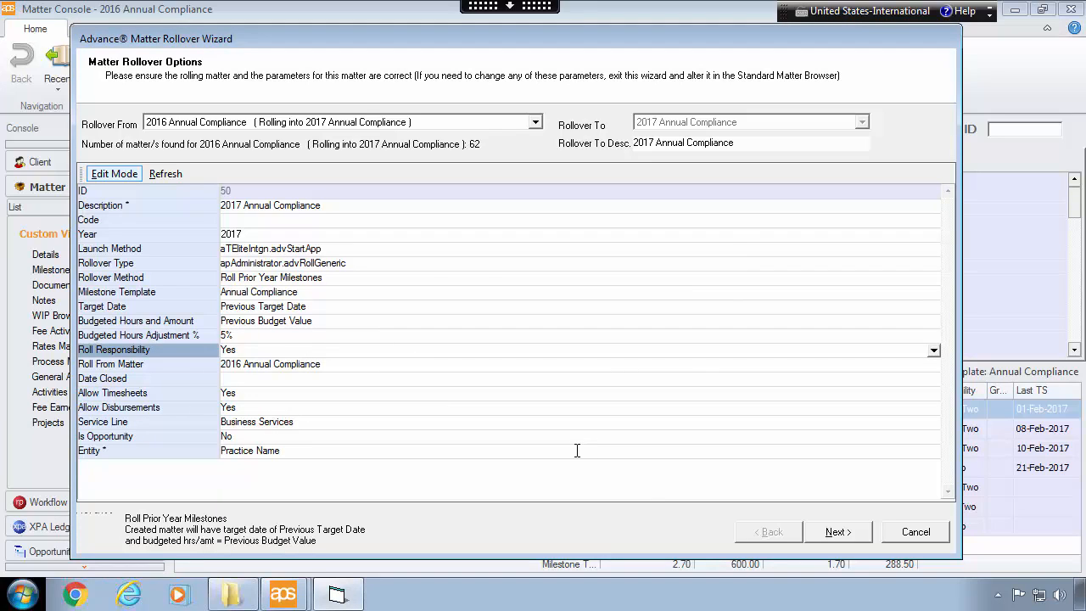
# Continue to the rollover's filtering options and apply the saved Exclude Terminated Clients filter.
pyautogui.click(836, 531)
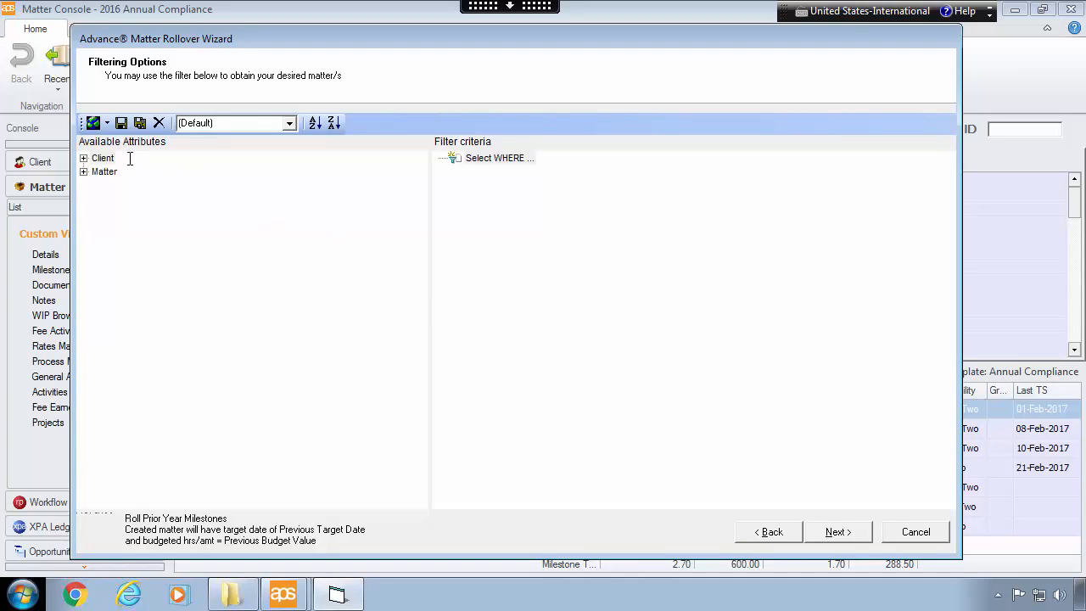
pyautogui.click(288, 124)
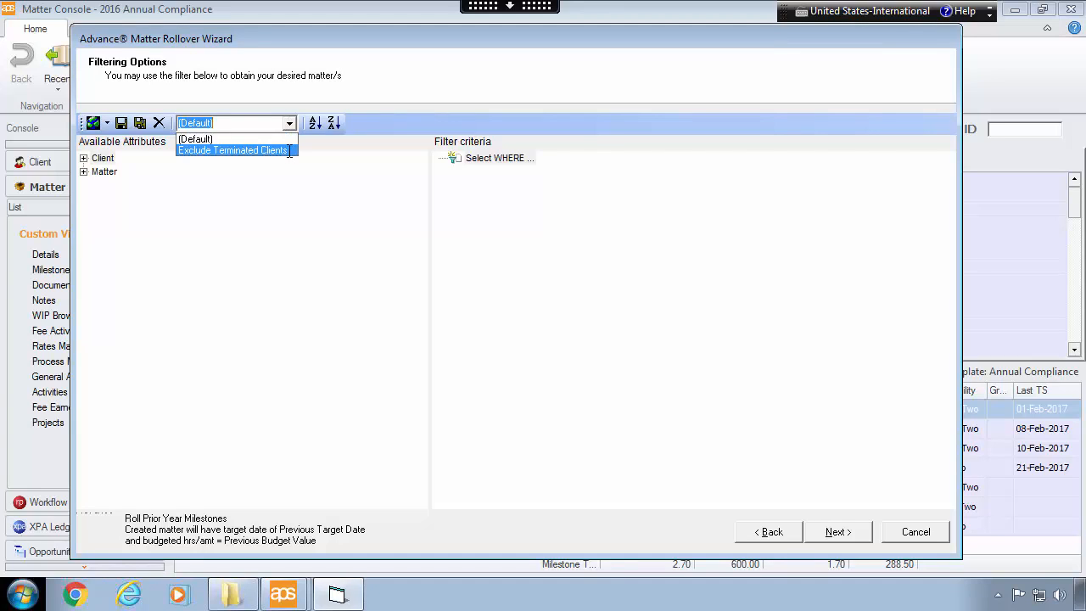
pyautogui.click(289, 151)
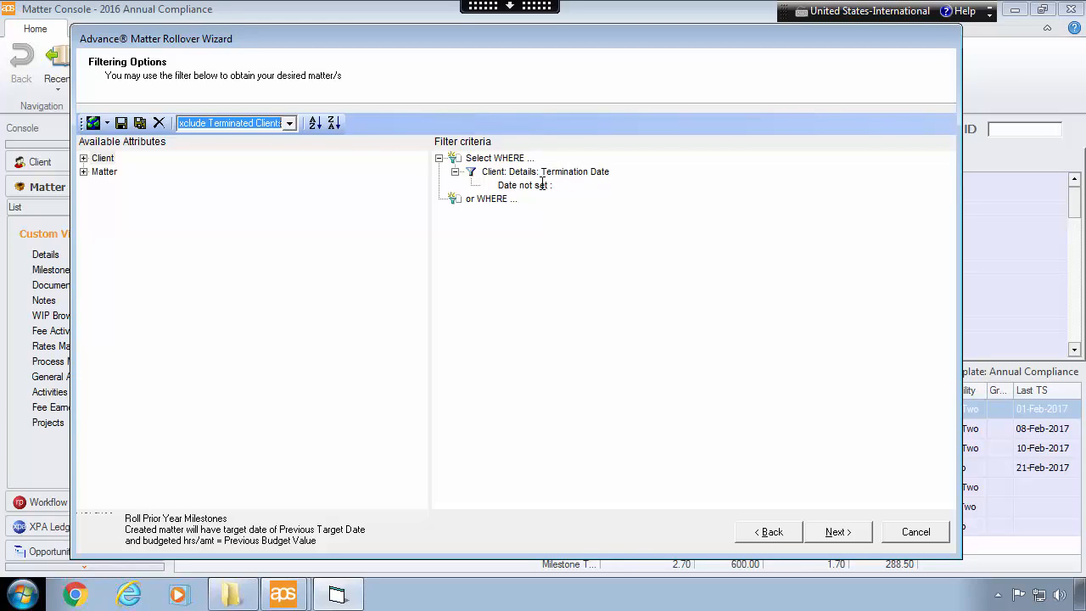
# Examine the selection conditions available for the client Termination Date attribute without adding a new filter criterion.
pyautogui.click(83, 157)
pyautogui.click(97, 199)
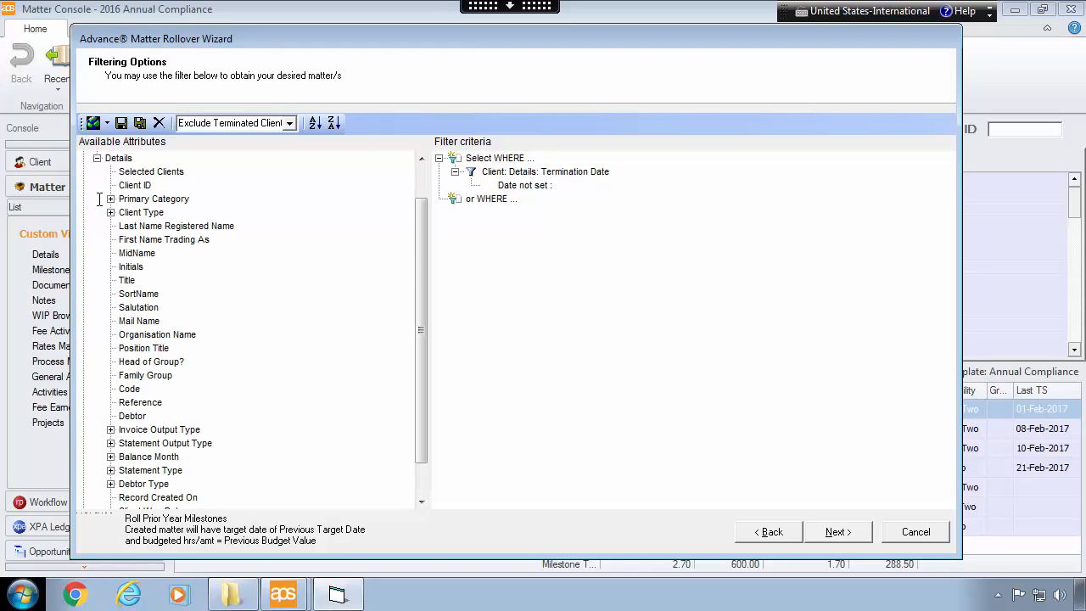
pyautogui.scroll(-1, 304, 405)
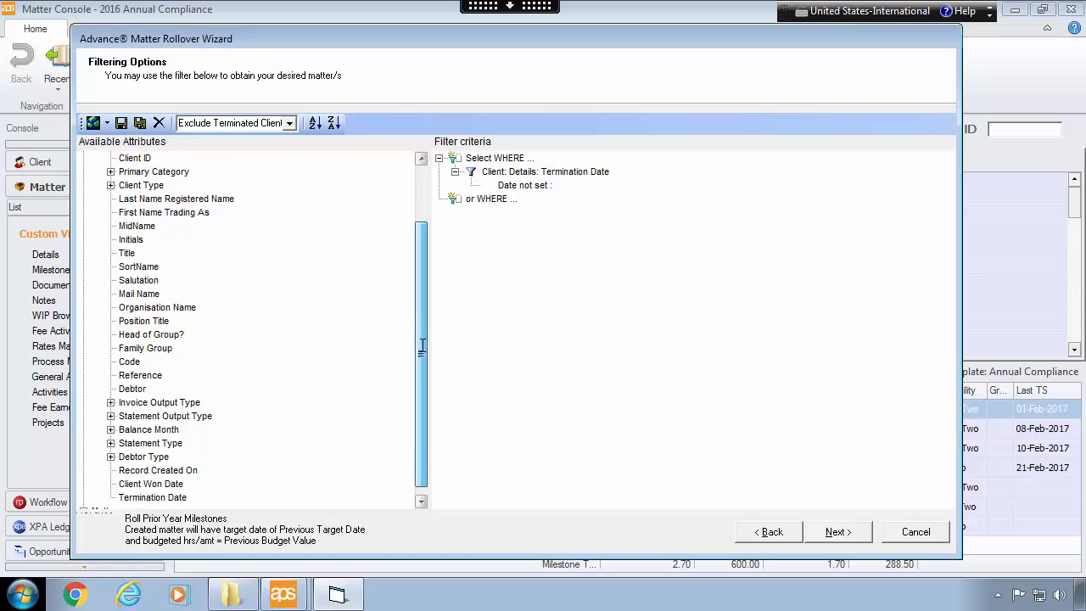
pyautogui.click(153, 484)
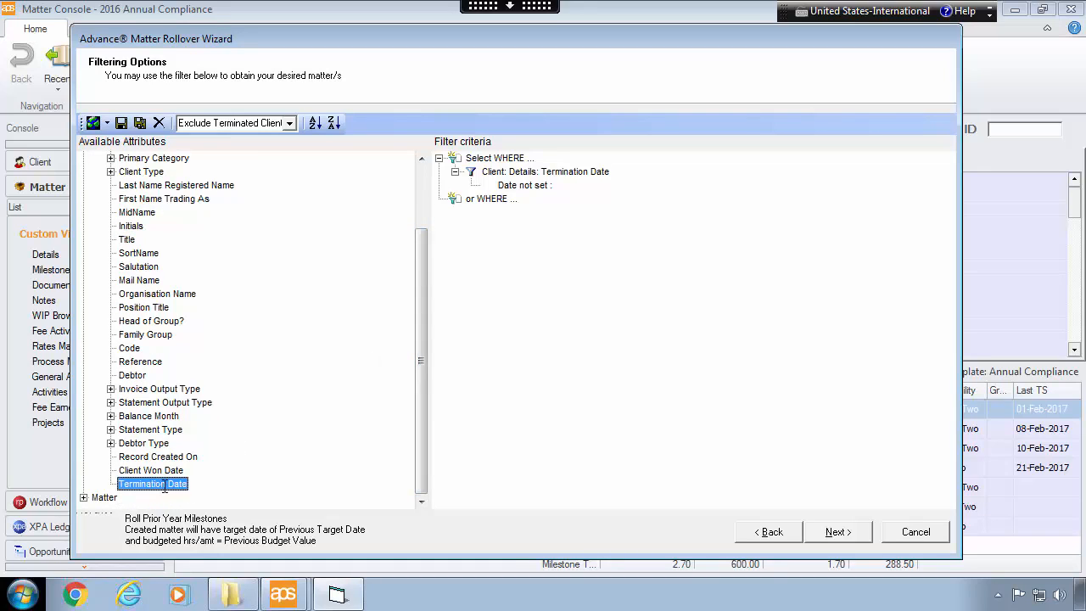
pyautogui.doubleClick(165, 487)
pyautogui.click(429, 248)
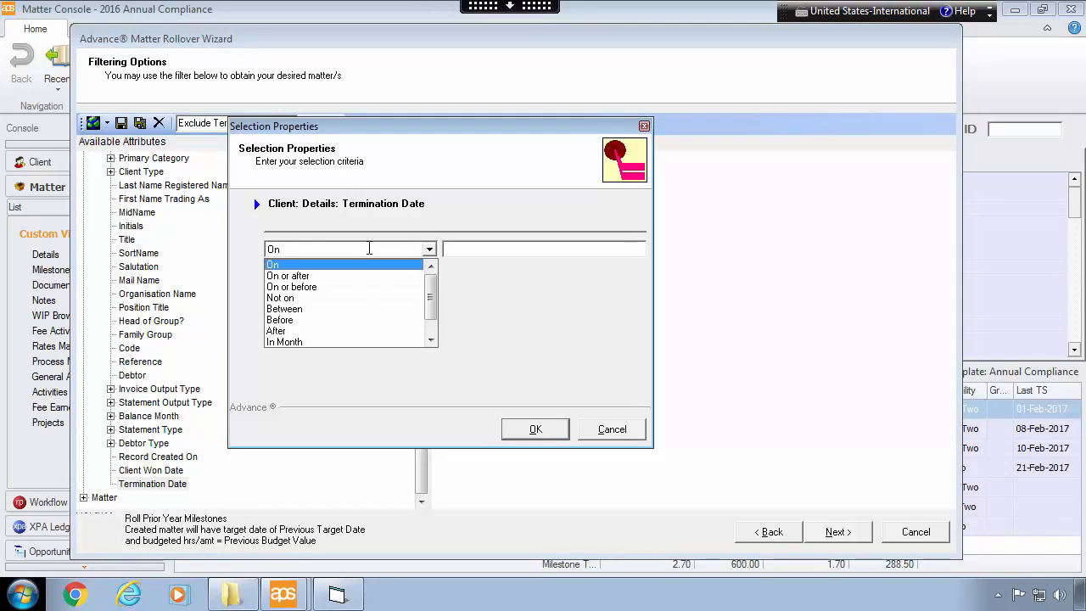
pyautogui.scroll(-1, 432, 316)
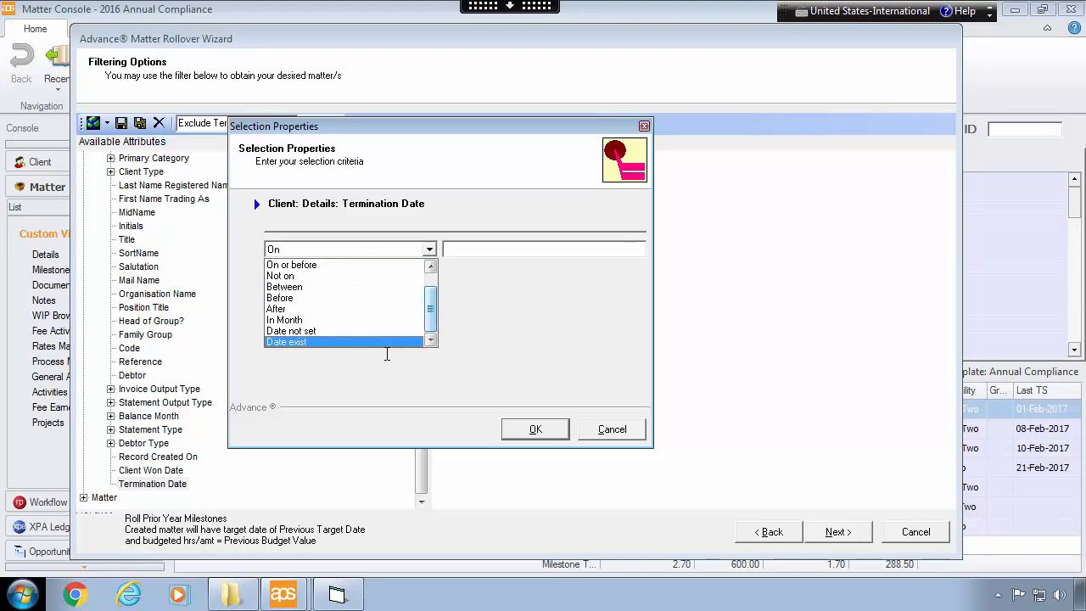
pyautogui.click(618, 430)
pyautogui.click(617, 430)
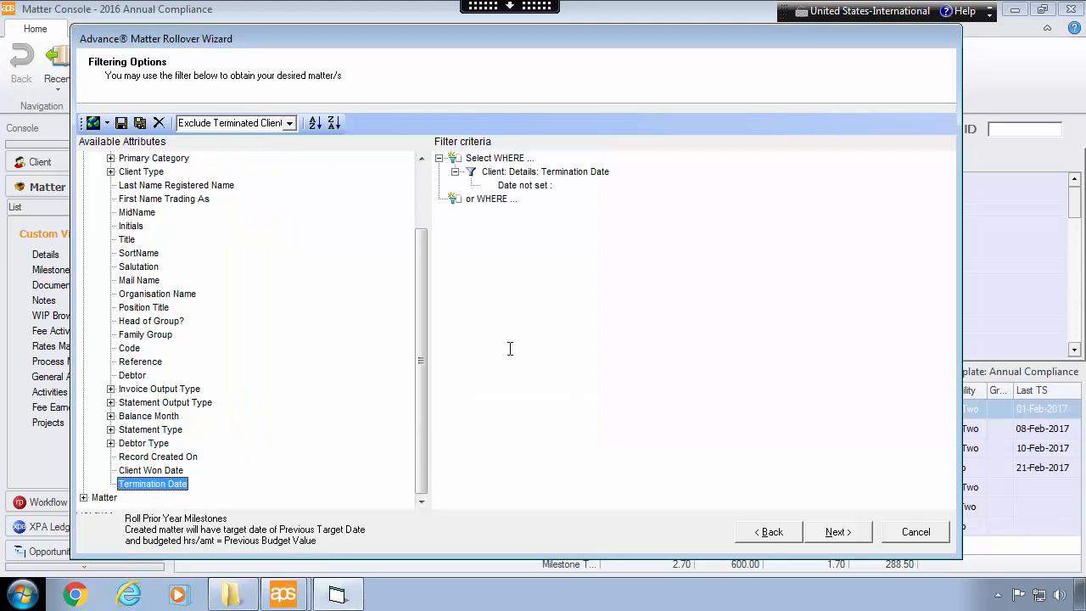
# Examine the matter detail attributes available for filtering, including the Partner choices, and the public or private options for saving a selection.
pyautogui.scroll(2, 422, 303)
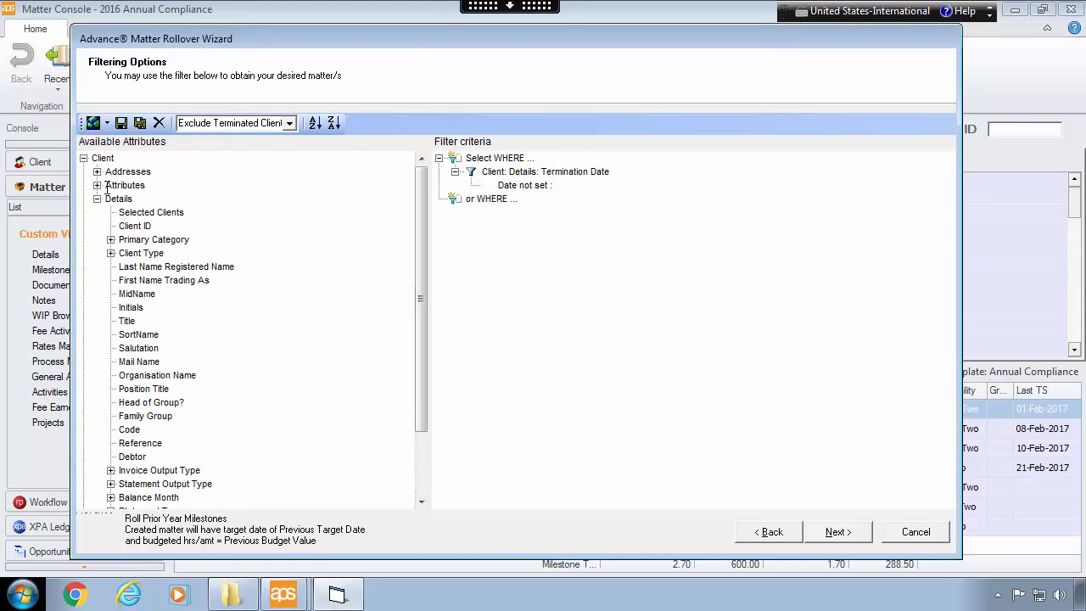
pyautogui.click(96, 199)
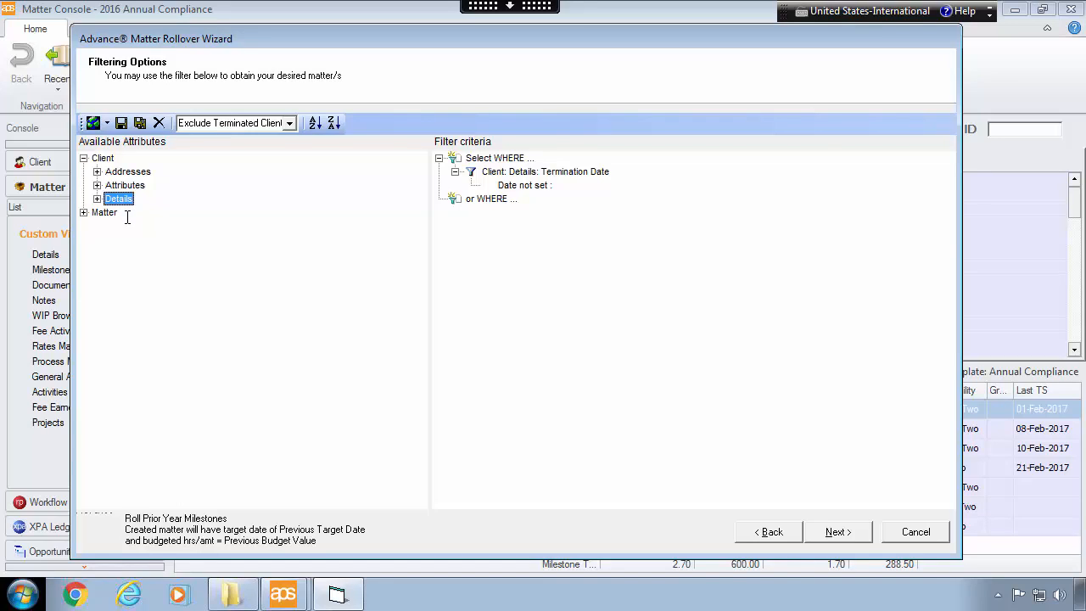
pyautogui.click(83, 212)
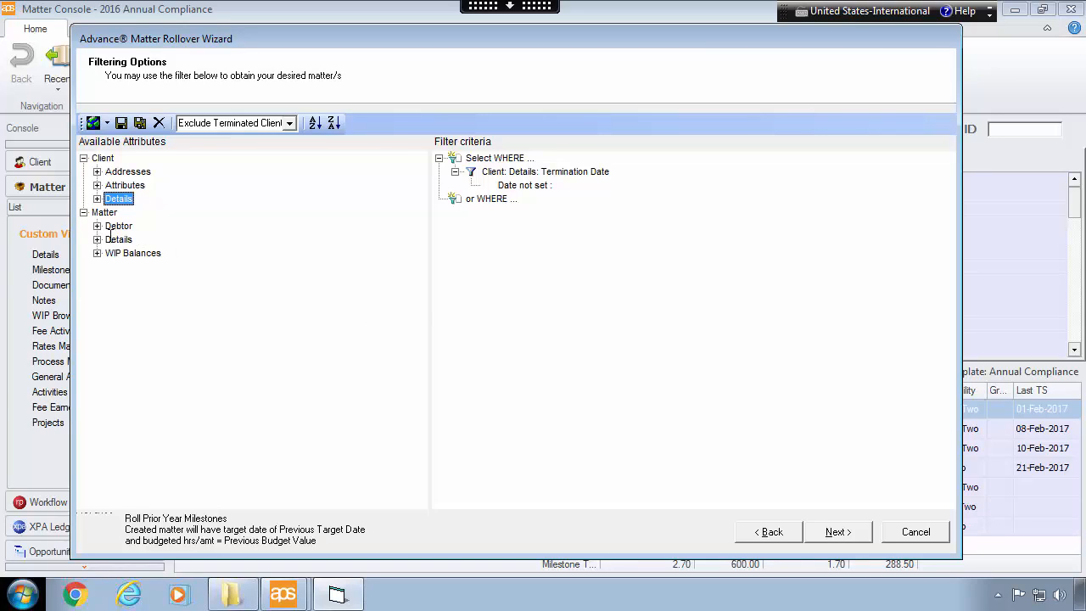
pyautogui.click(98, 239)
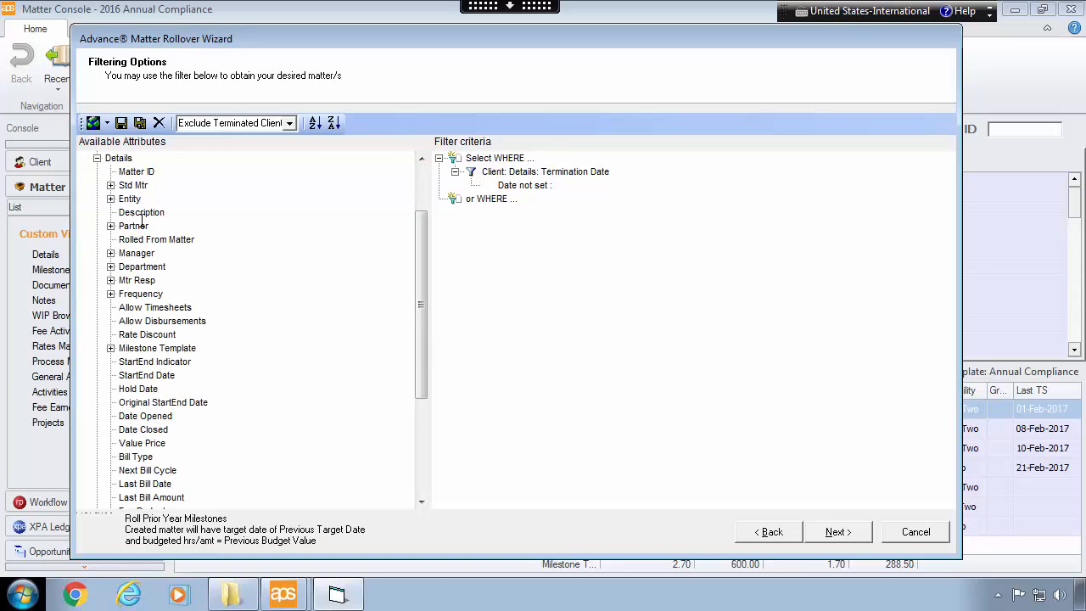
pyautogui.doubleClick(142, 228)
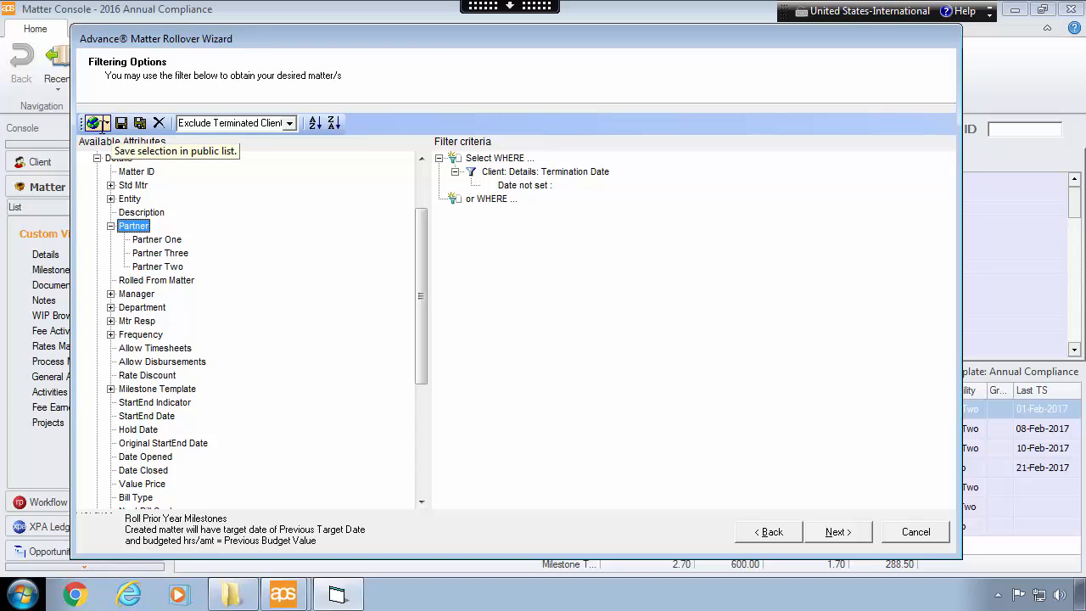
pyautogui.click(106, 124)
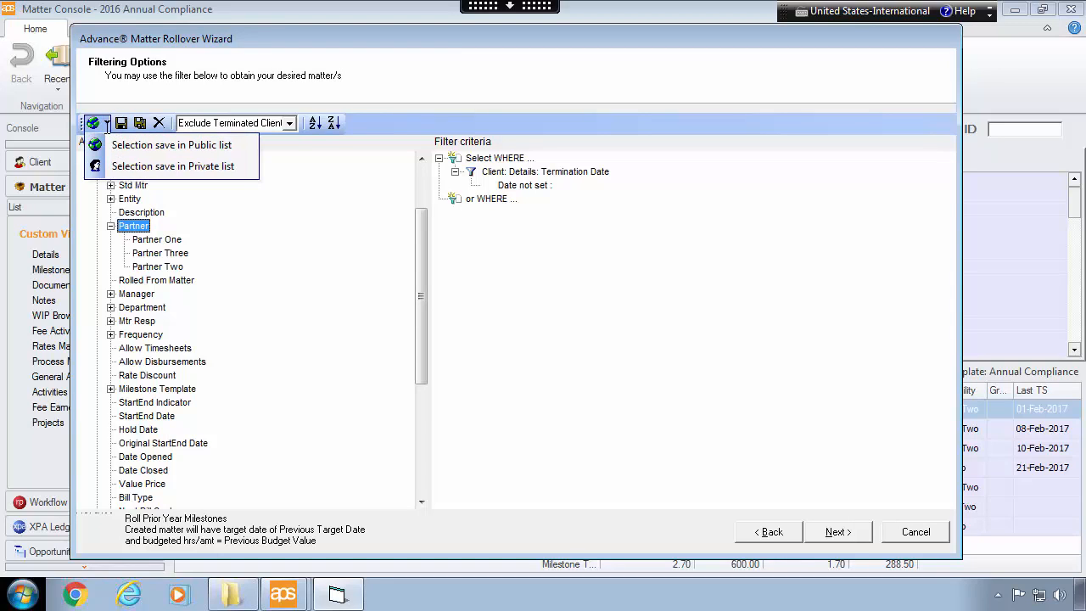
# Review the filtered list of qualifying matters and roll the selected 2016 Annual Compliance matters without replacing existing ones.
pyautogui.click(847, 531)
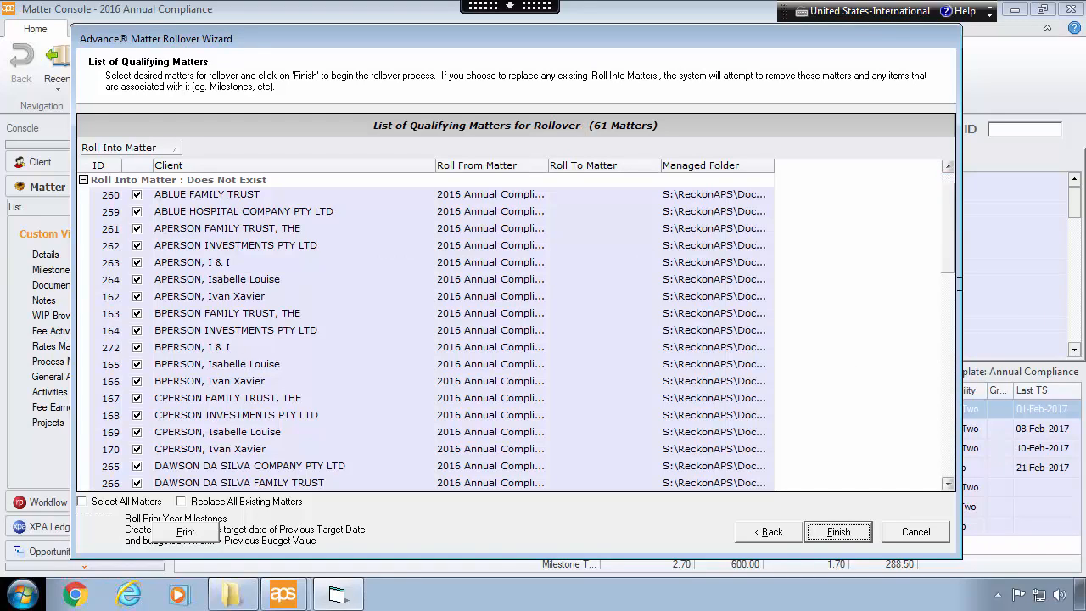
pyautogui.moveTo(955, 462); pyautogui.dragTo(952, 477)
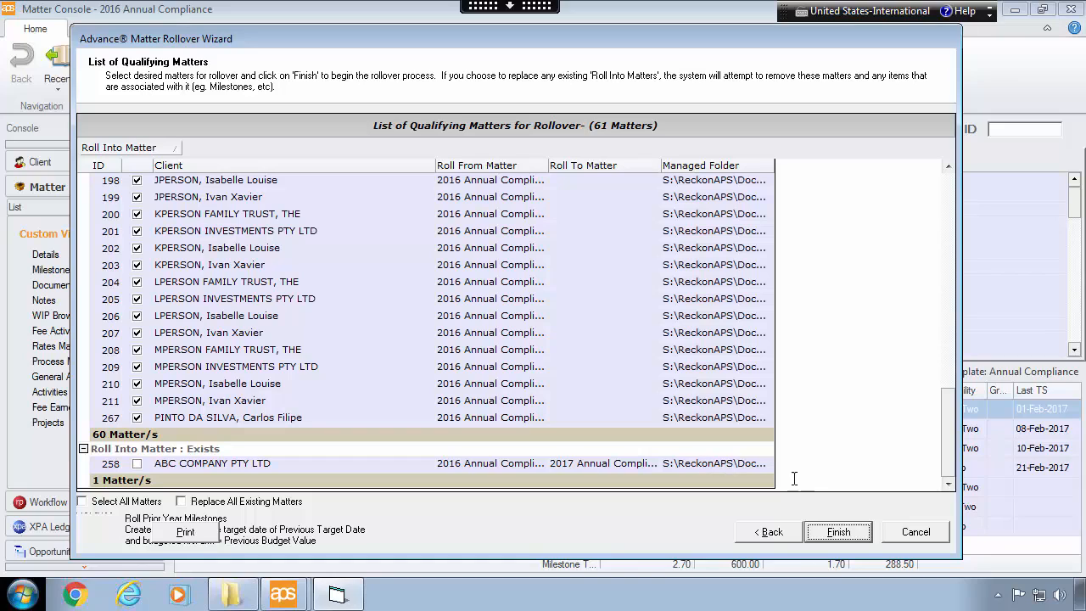
pyautogui.click(834, 529)
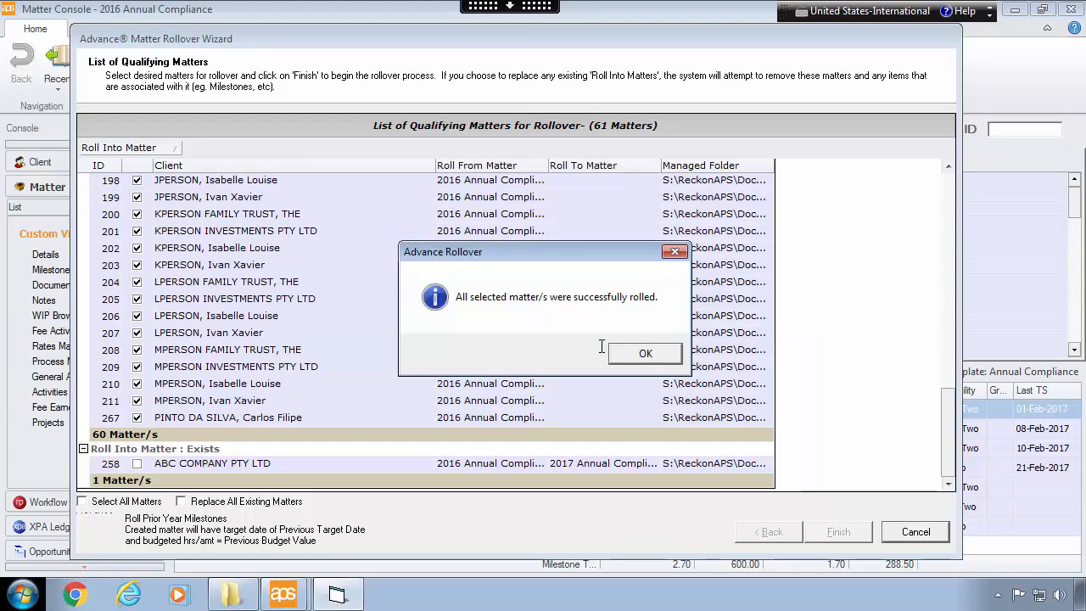
pyautogui.click(658, 351)
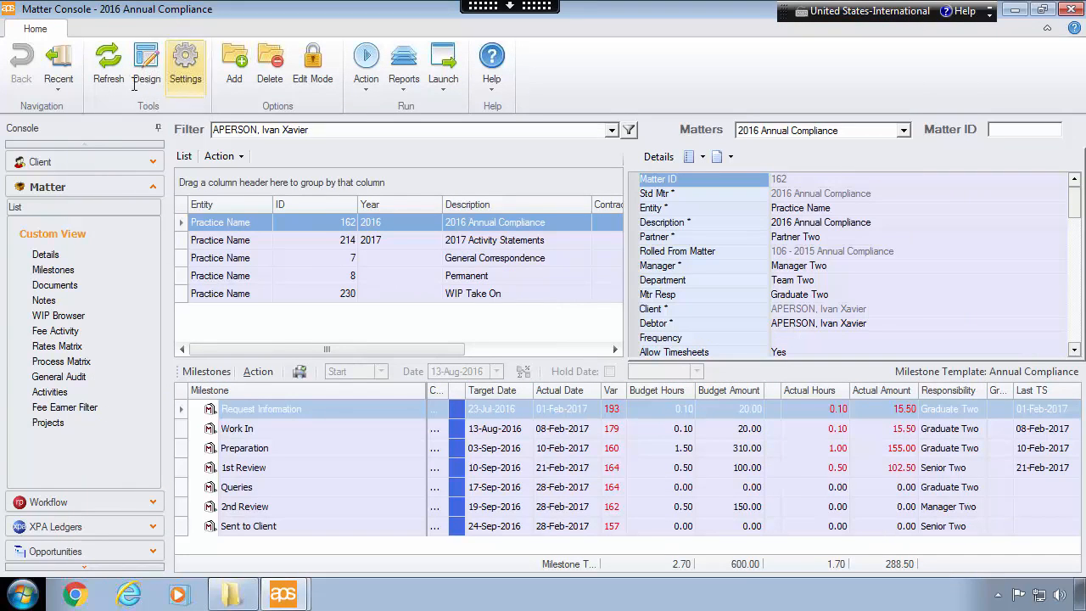
# Refresh the matter list and open the client's 2017 Annual Compliance matter in edit mode.
pyautogui.click(109, 72)
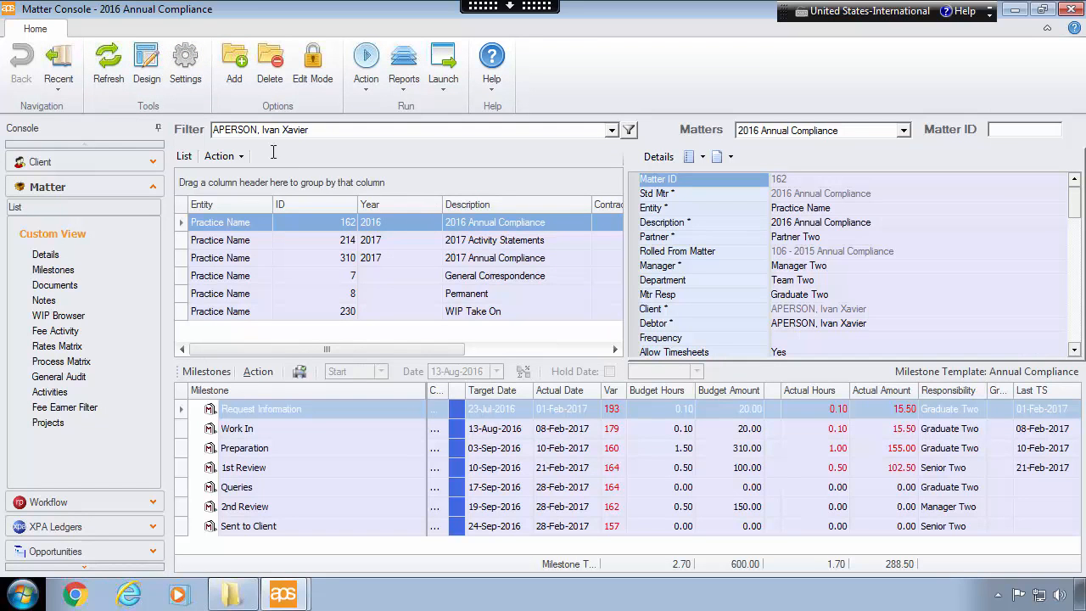
pyautogui.click(414, 258)
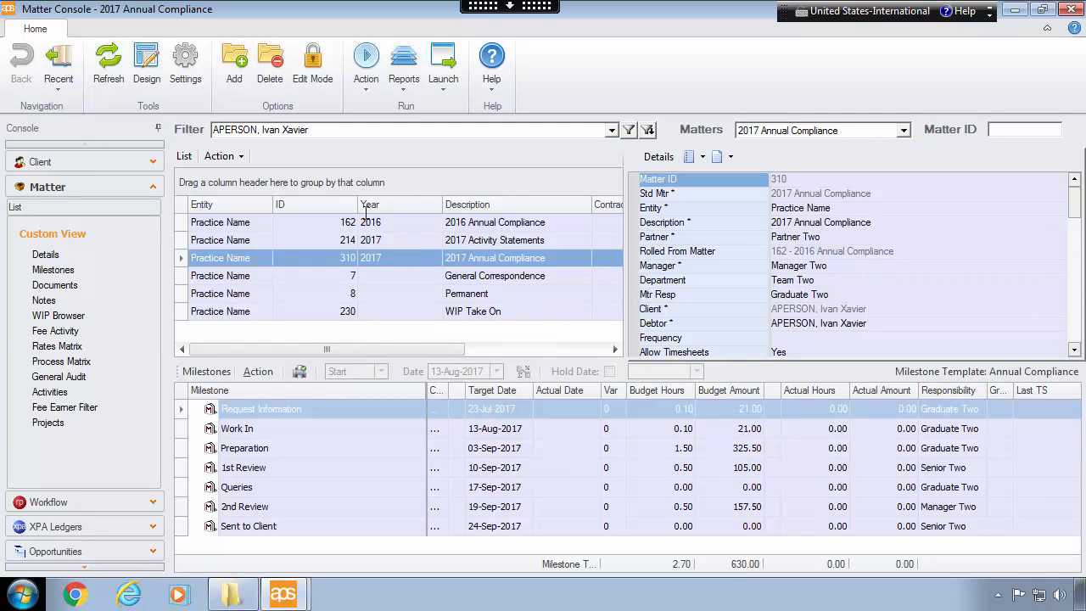
pyautogui.click(312, 68)
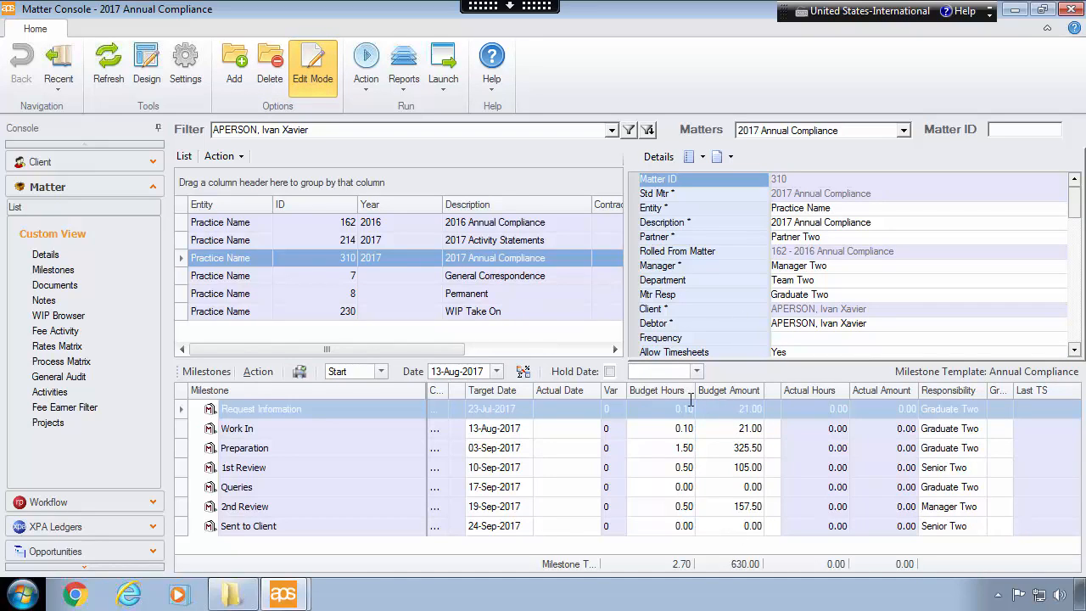
# Start another General Matter Rollover.
pyautogui.click(367, 85)
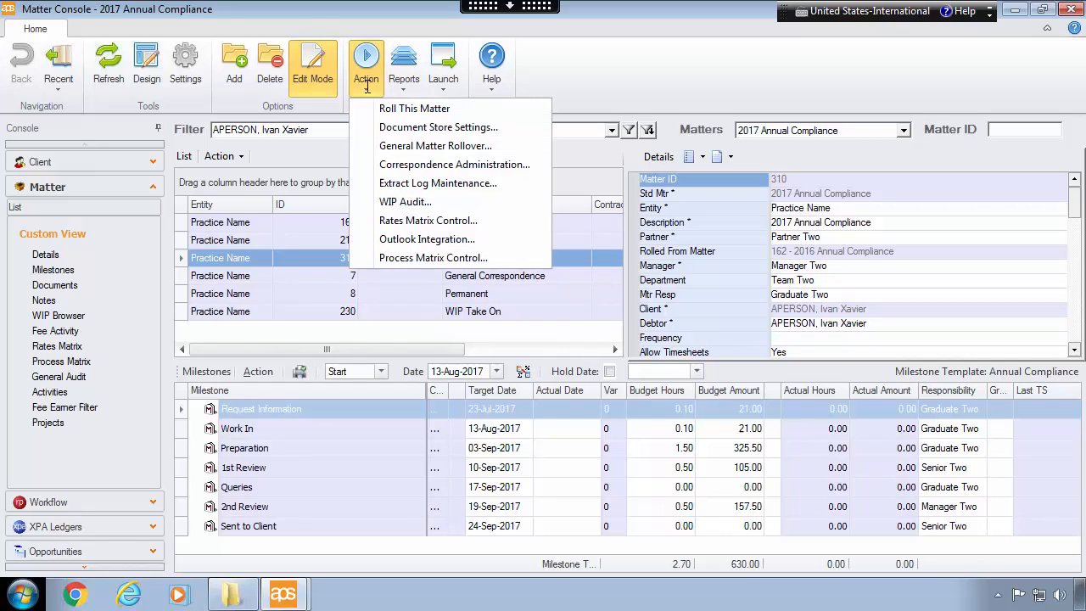
pyautogui.click(380, 145)
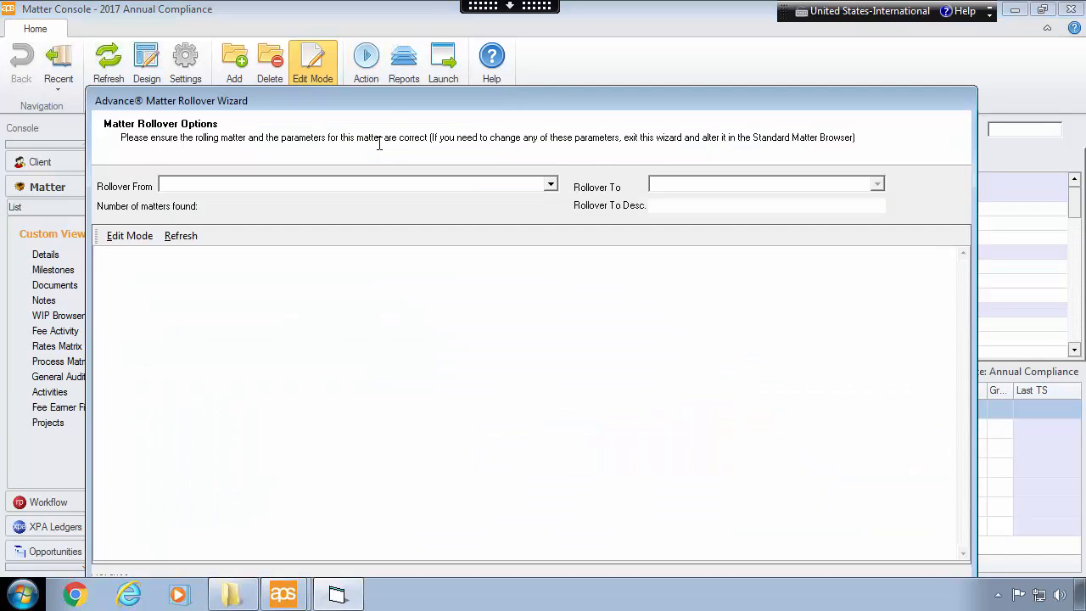